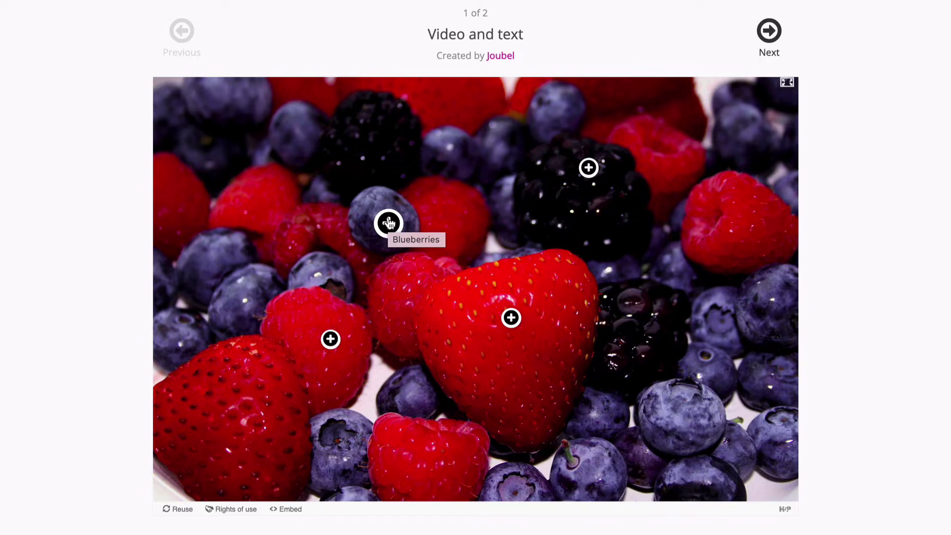
Step: Examine the blueberry, blackberry, raspberry and strawberry hotspots in the Video and text example, closing each popup after viewing
click(388, 223)
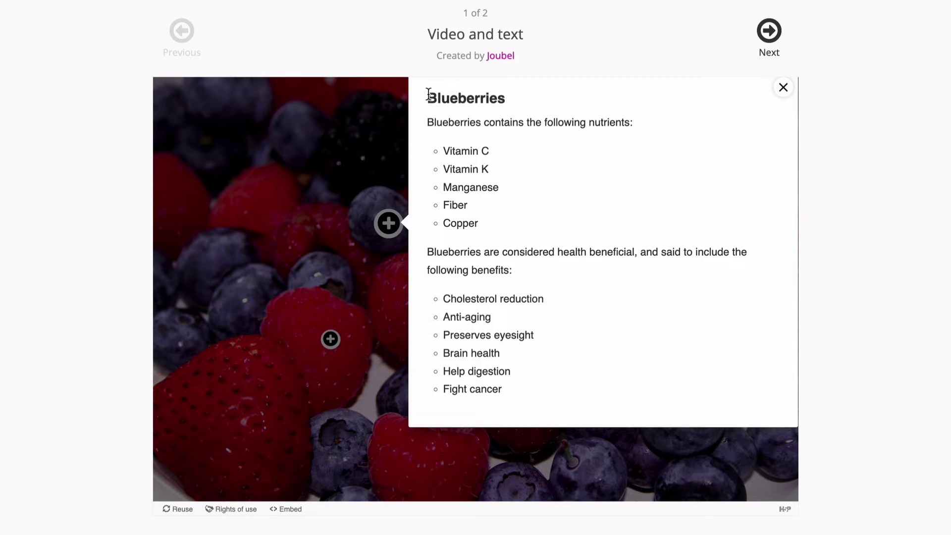
click(783, 87)
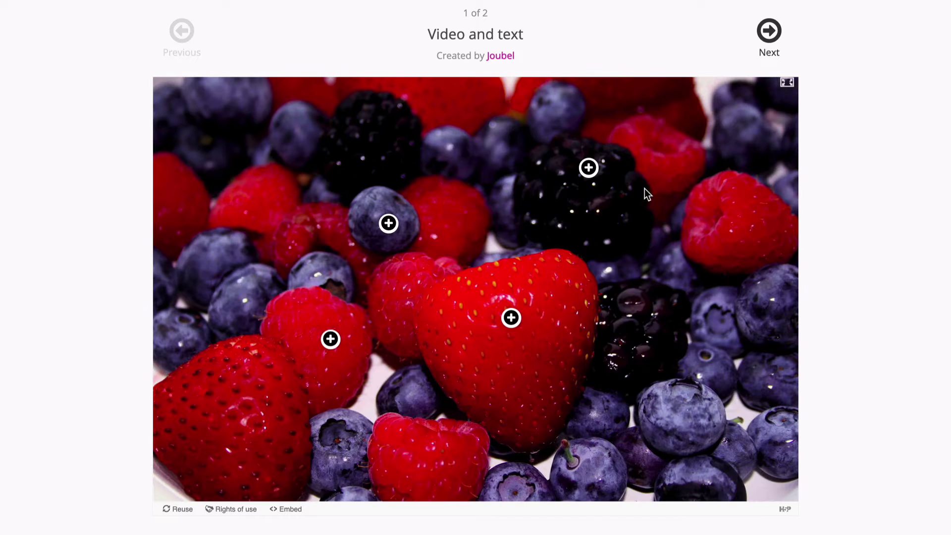
click(591, 170)
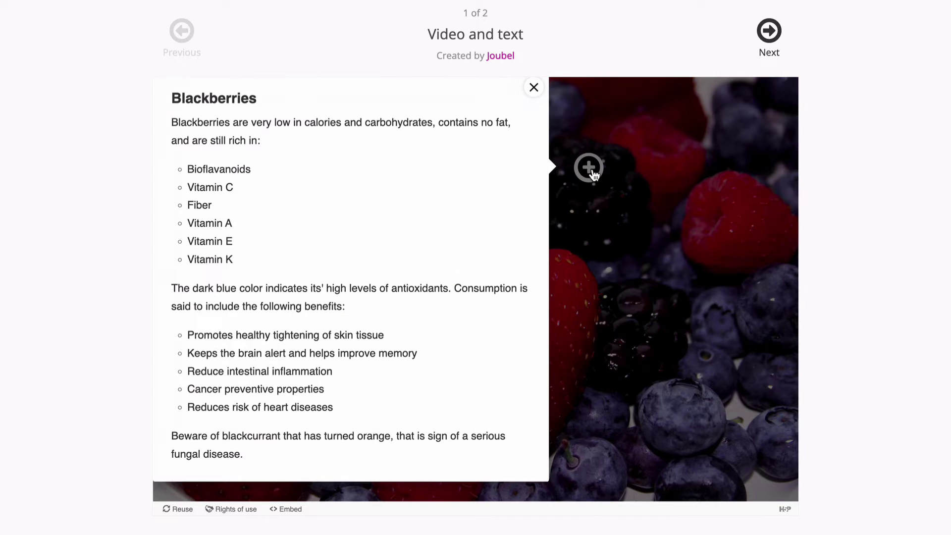
click(534, 89)
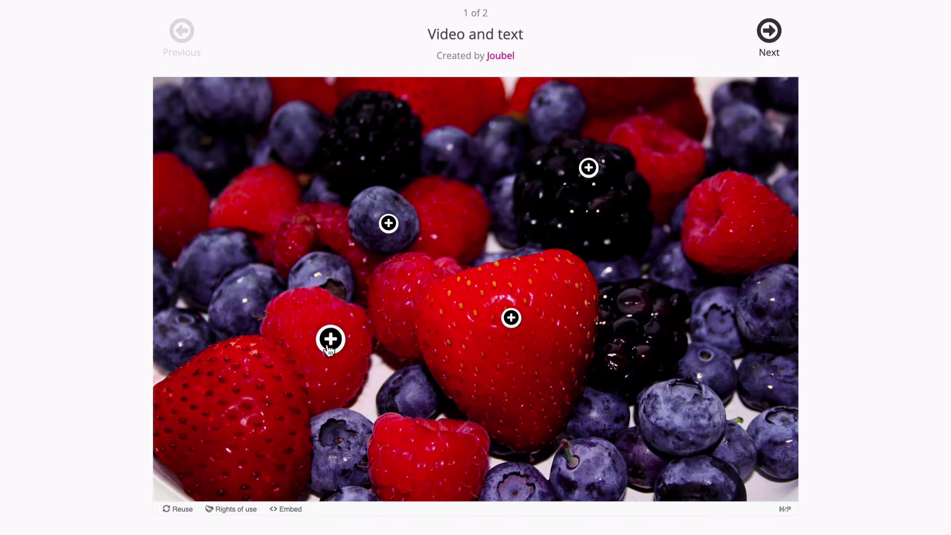
click(328, 345)
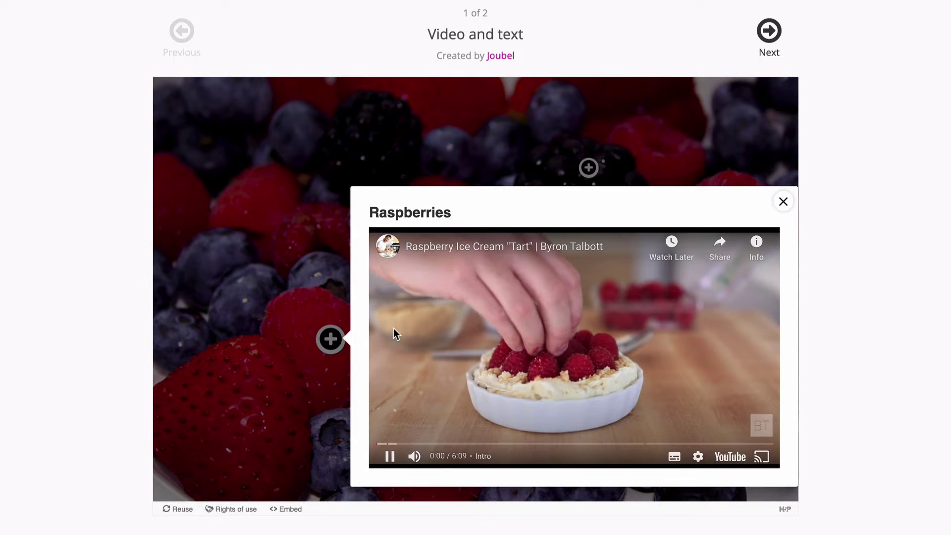
click(783, 201)
click(509, 317)
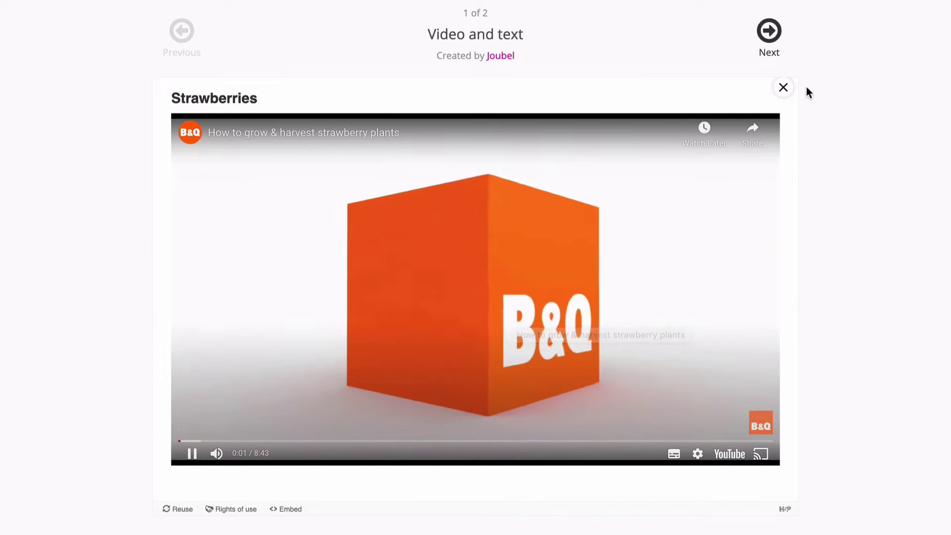
click(783, 88)
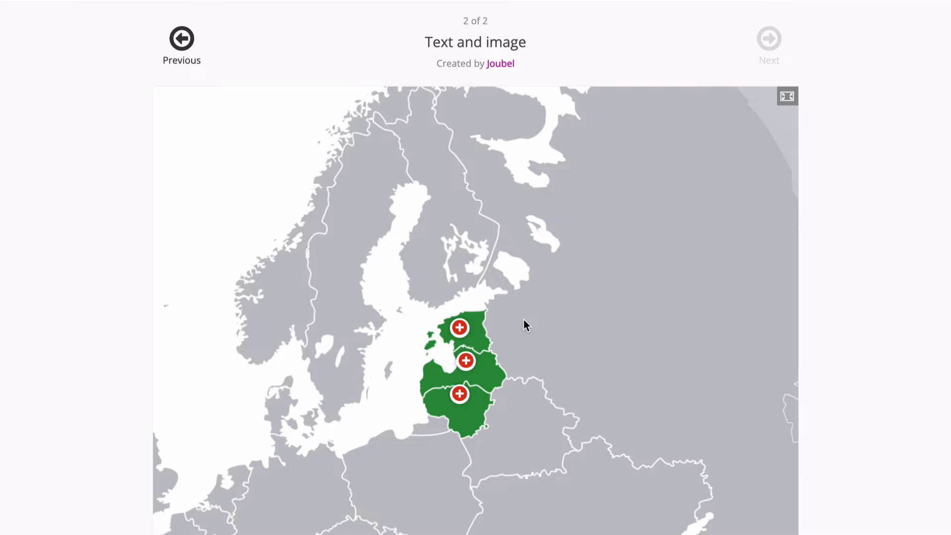
Step: Examine the Estonia, Latvia and Lithuania hotspots on the map in the Text and image example, closing each popup after reading
click(463, 331)
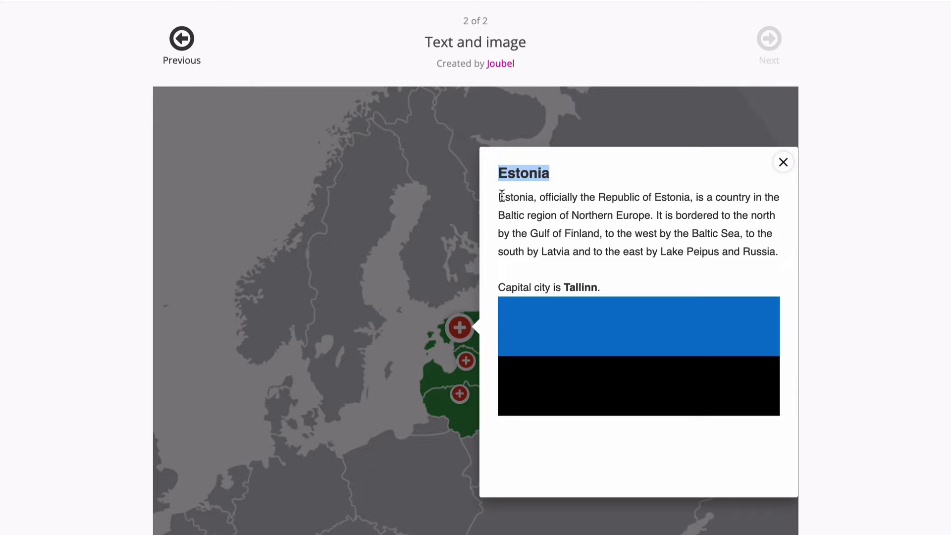
drag(505, 197, 607, 256)
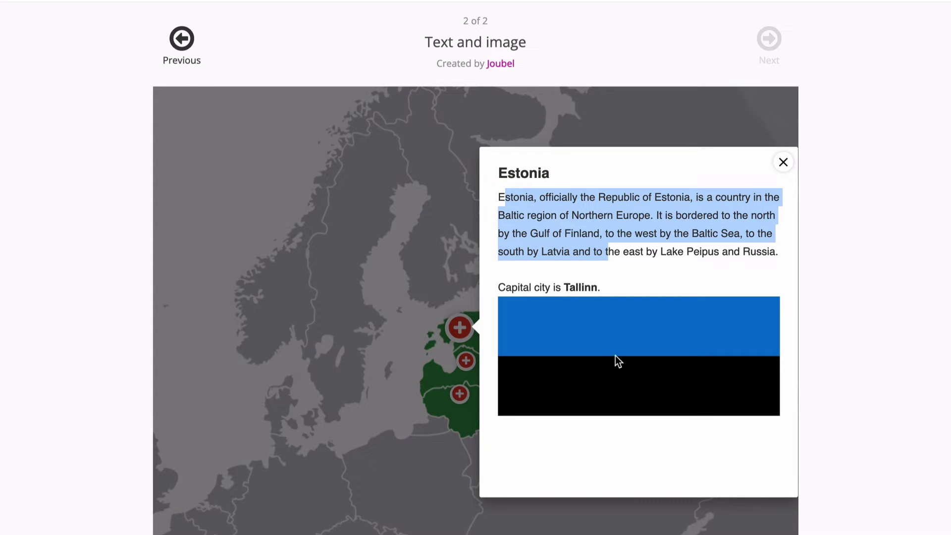
click(783, 163)
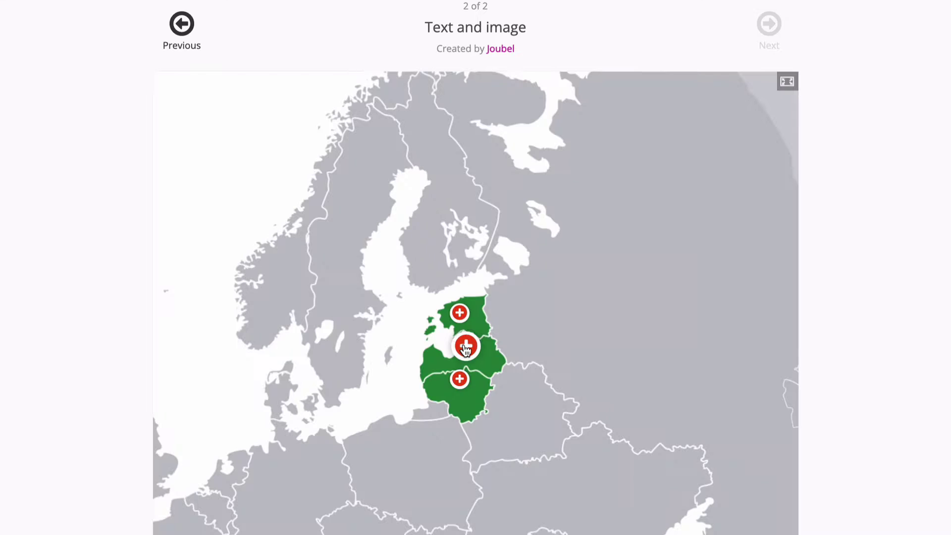
click(465, 347)
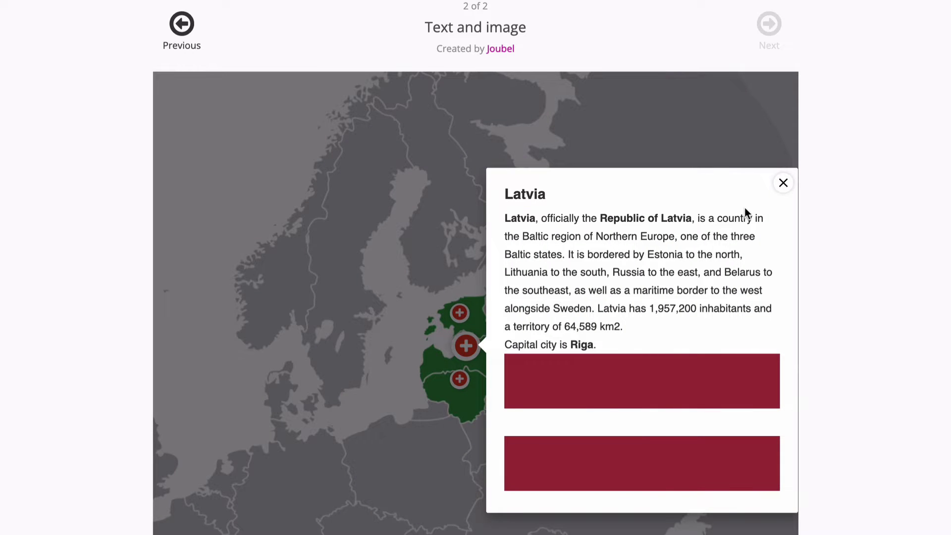
click(783, 184)
click(459, 379)
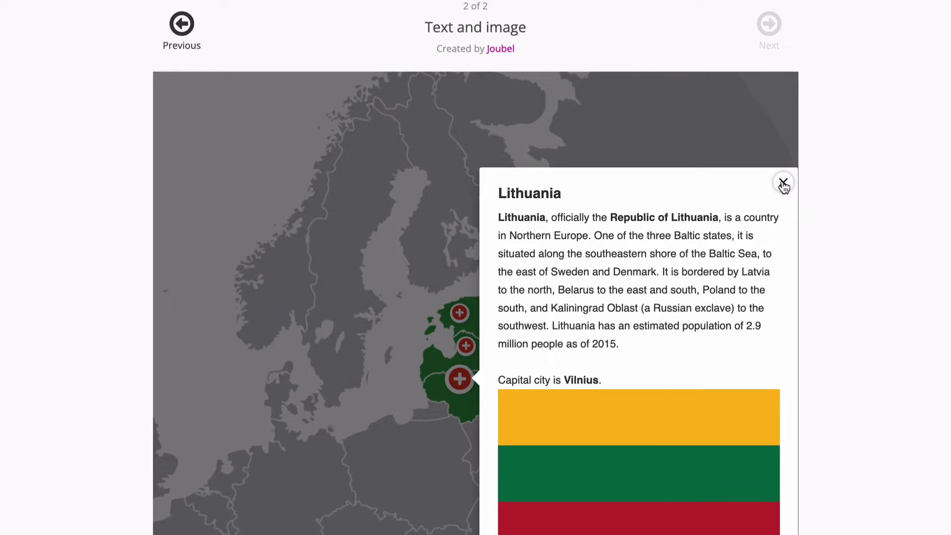
click(783, 183)
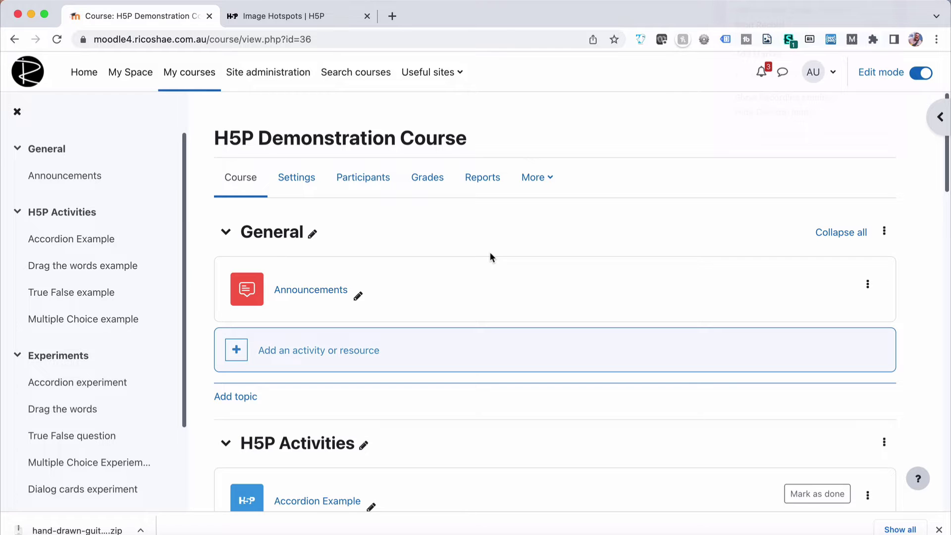
Step: Add a new H5P activity to the course's Experiments section and name it "Image hotspot"
scroll(490, 251, down, 12)
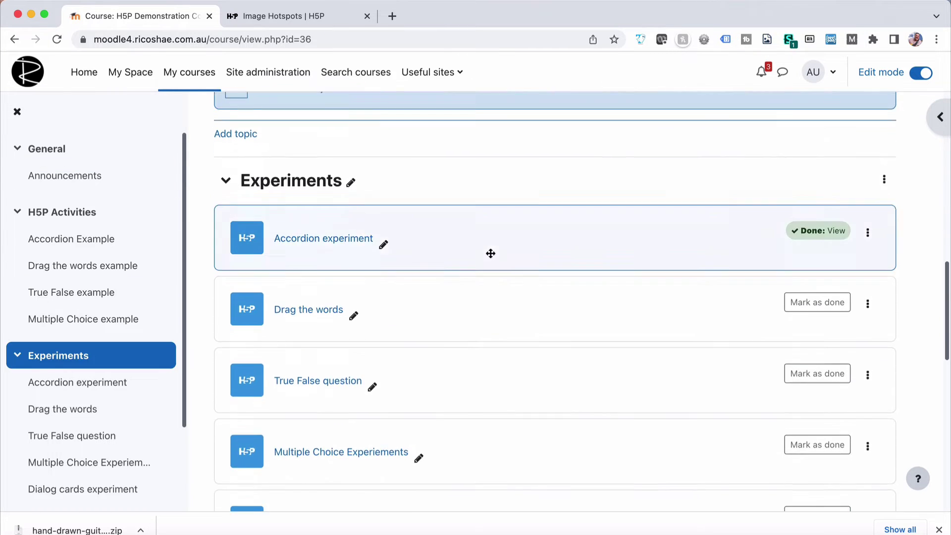
scroll(490, 253, down, 5)
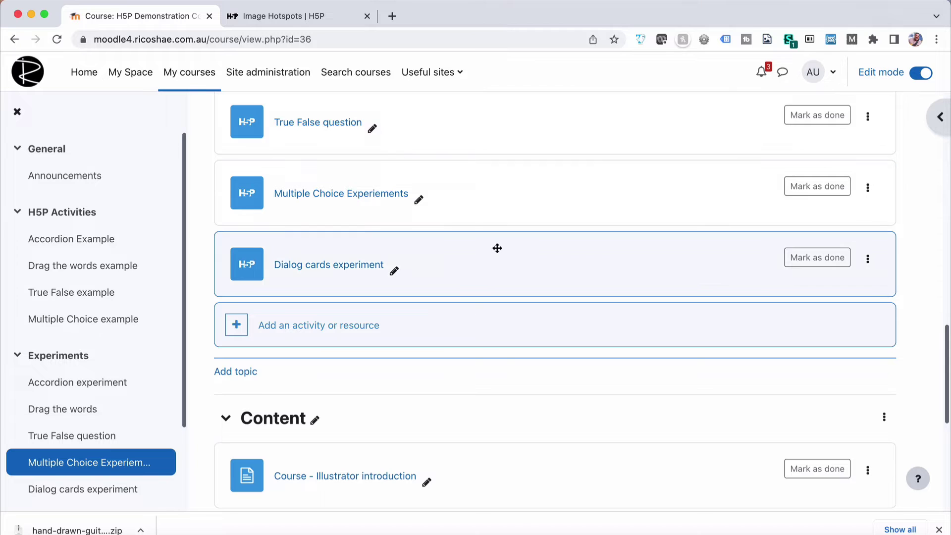
click(346, 325)
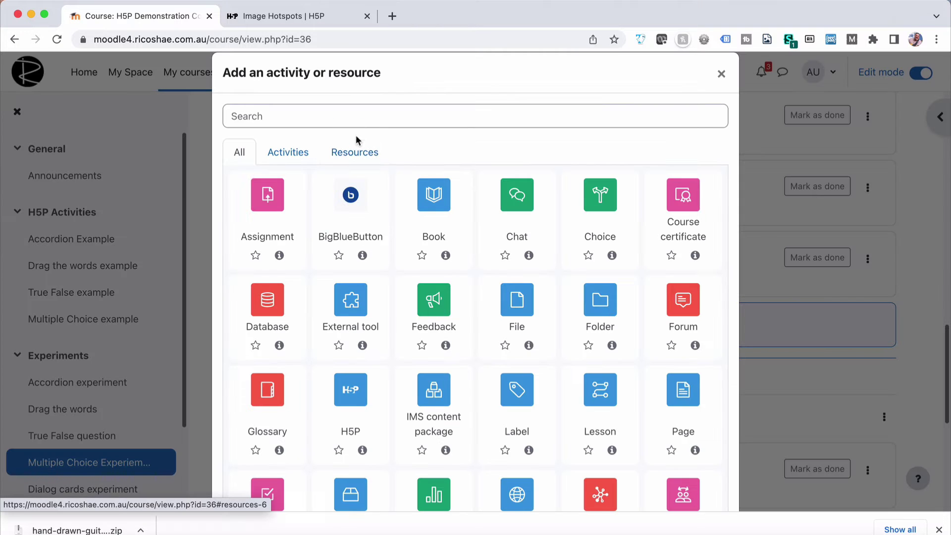
click(350, 391)
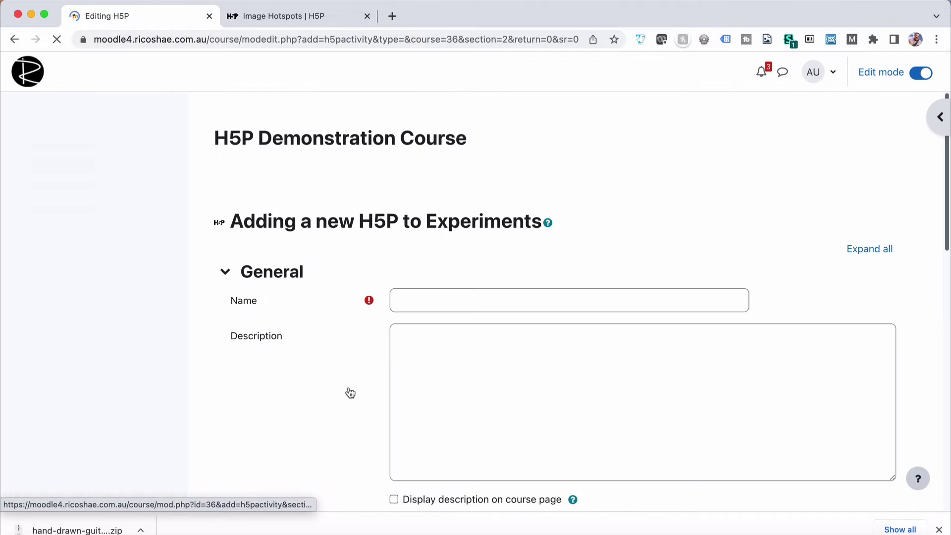
click(426, 299)
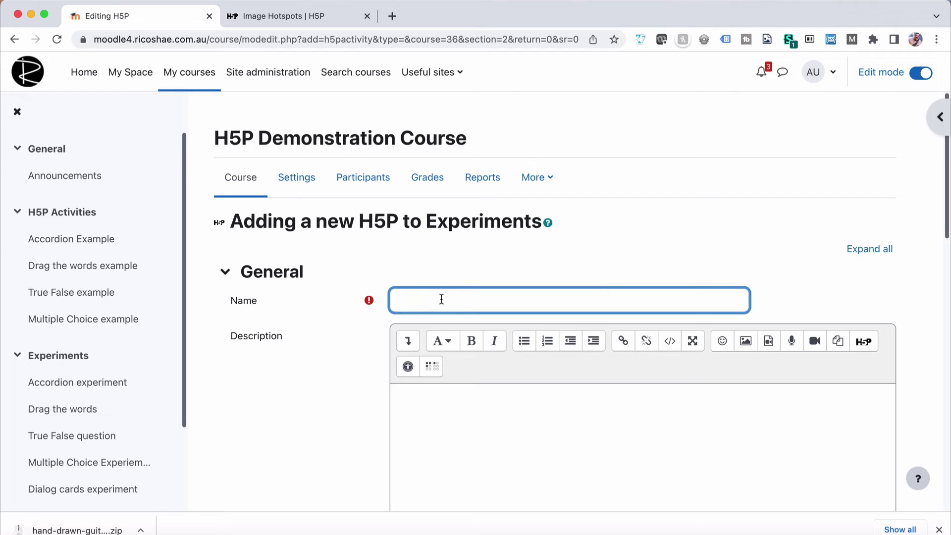
text(Image hotspot)
Step: Open the content bank from the package file section and start a new Image Hotspots content item
scroll(339, 399, down, 6)
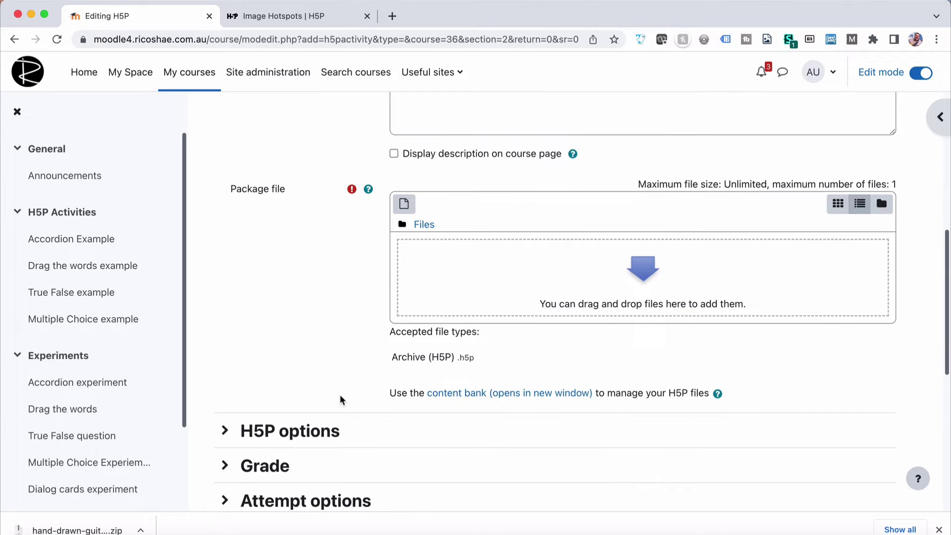
click(473, 399)
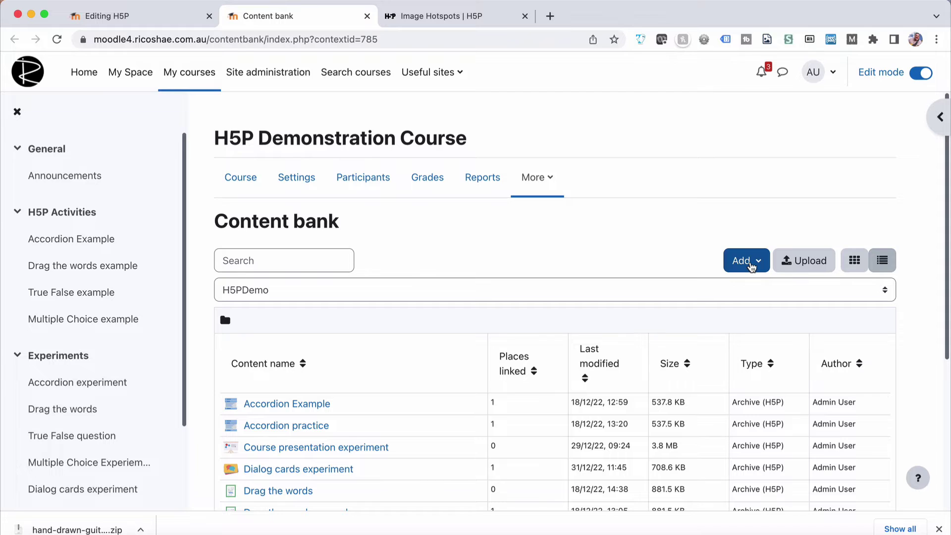
click(751, 262)
scroll(711, 346, down, 8)
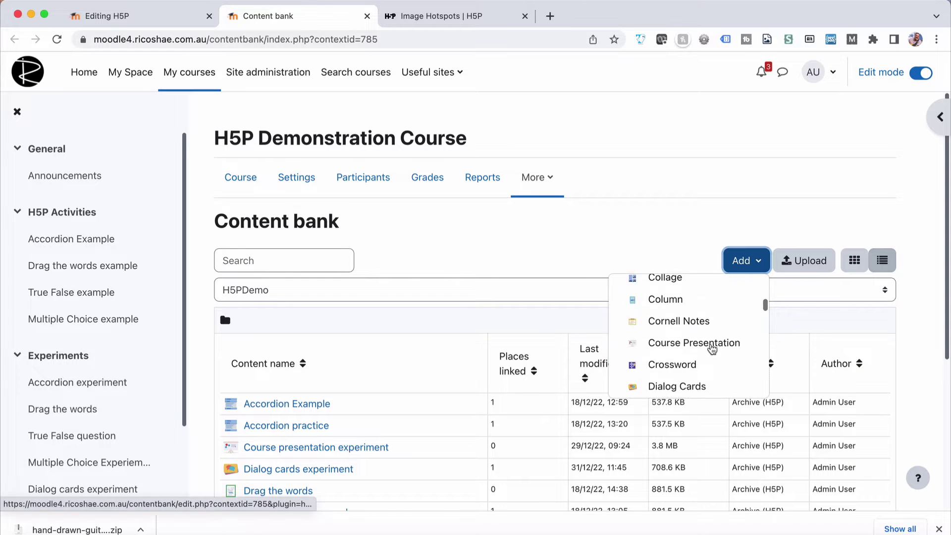
scroll(712, 346, down, 5)
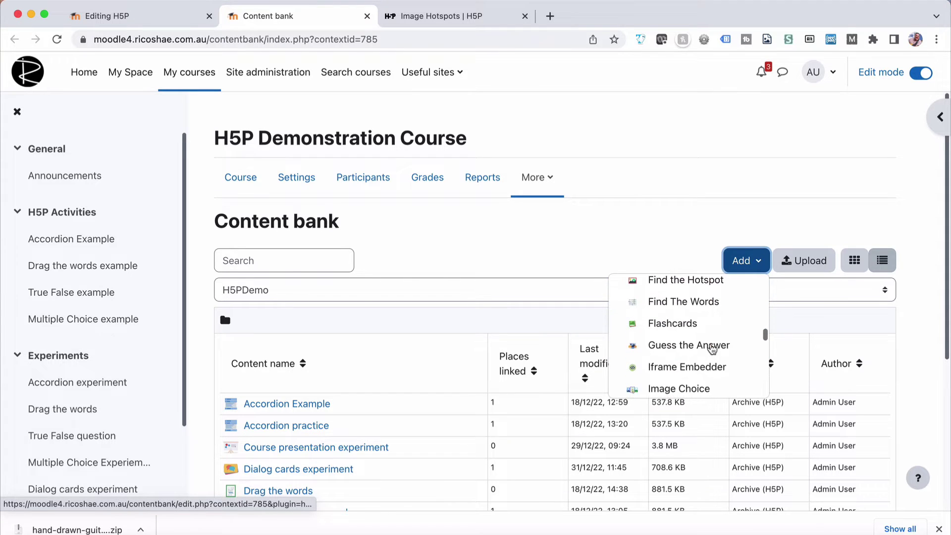
click(699, 346)
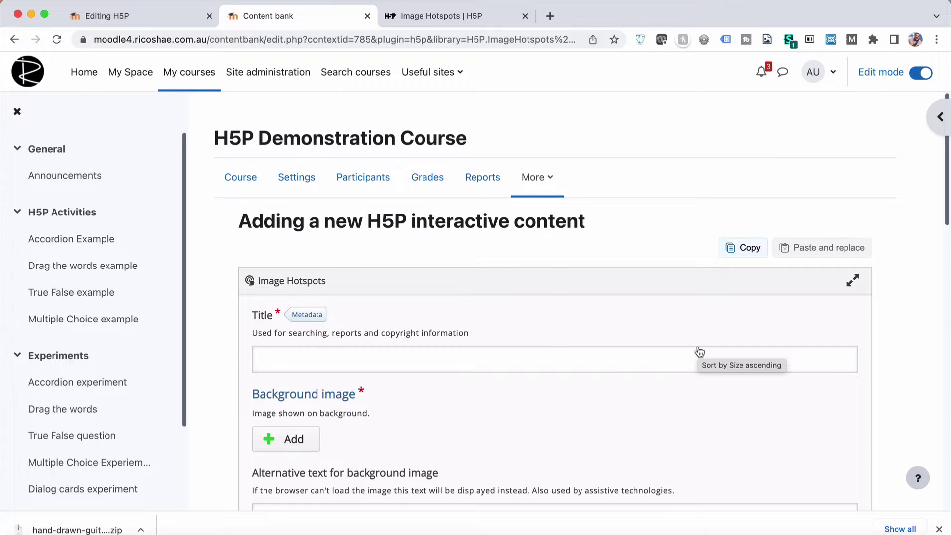
Step: Title the new Image Hotspots content "Image hotspot experiment"
click(279, 363)
text(Image h)
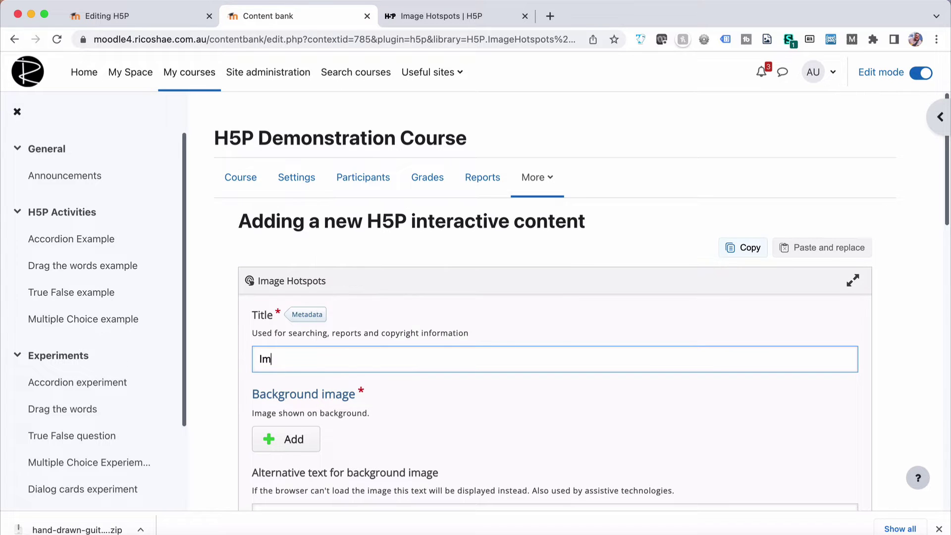
text(otspot experiement)
Step: Enter "Picture of a guitar, keyboard and headphones" as the alternative text for the background image
scroll(358, 345, down, 3)
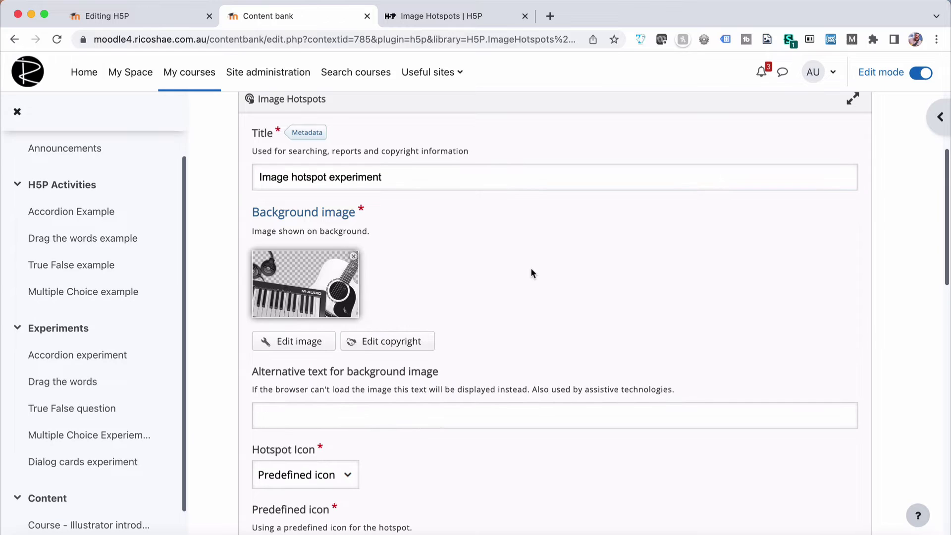
scroll(530, 272, down, 3)
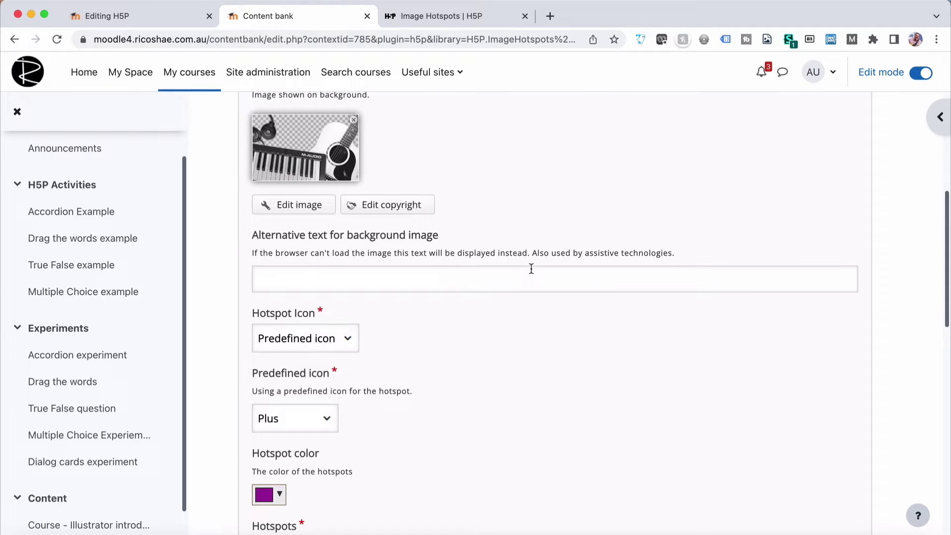
click(384, 280)
text(Pi)
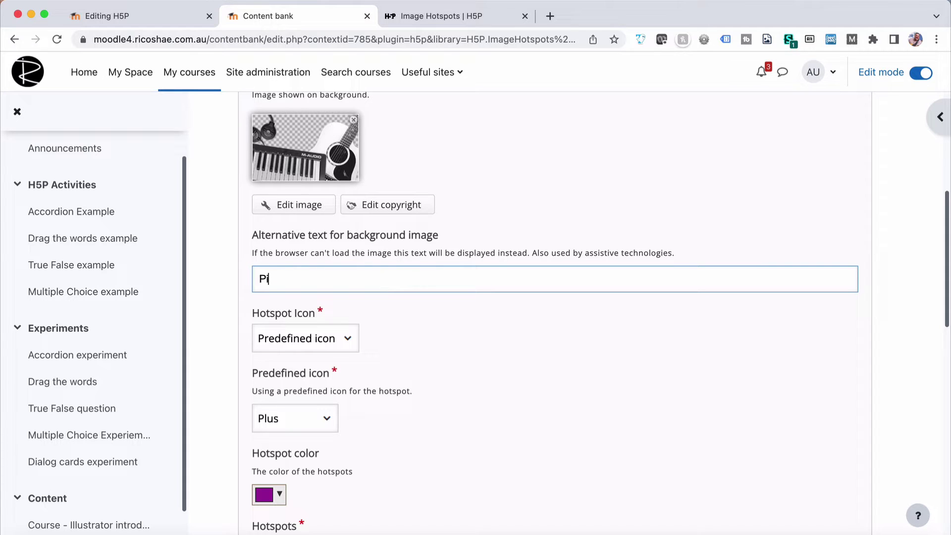
text(cture of a guita)
key(BackSpace)
text(tar, keyboard)
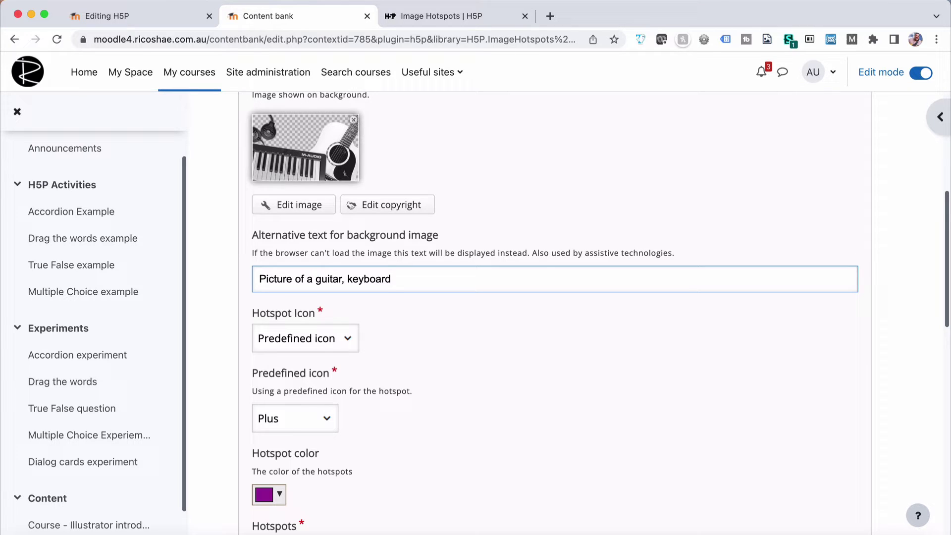
text( and headphones)
Step: Set the predefined hotspot icon to Info and check the hotspot icon source options, keeping Predefined icon
scroll(434, 381, down, 3)
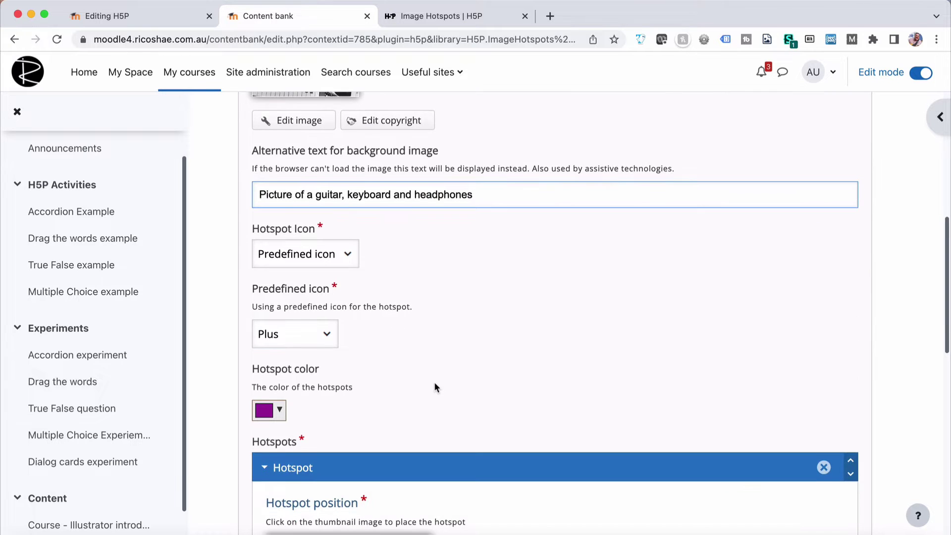
key(Tab)
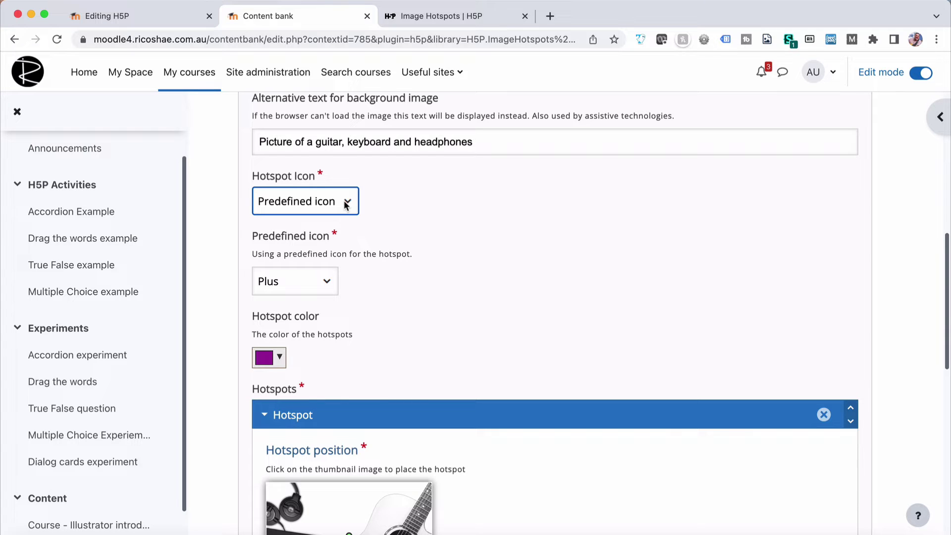
click(317, 282)
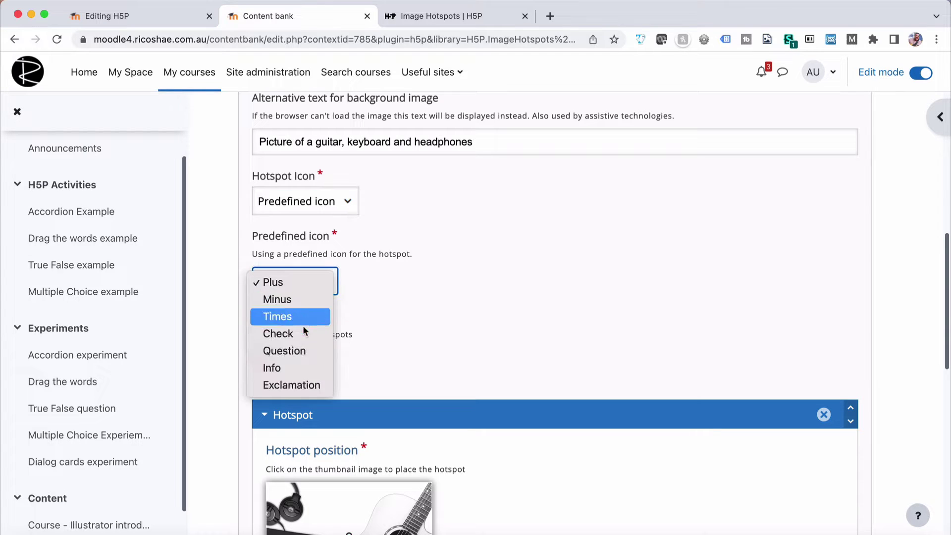
click(295, 368)
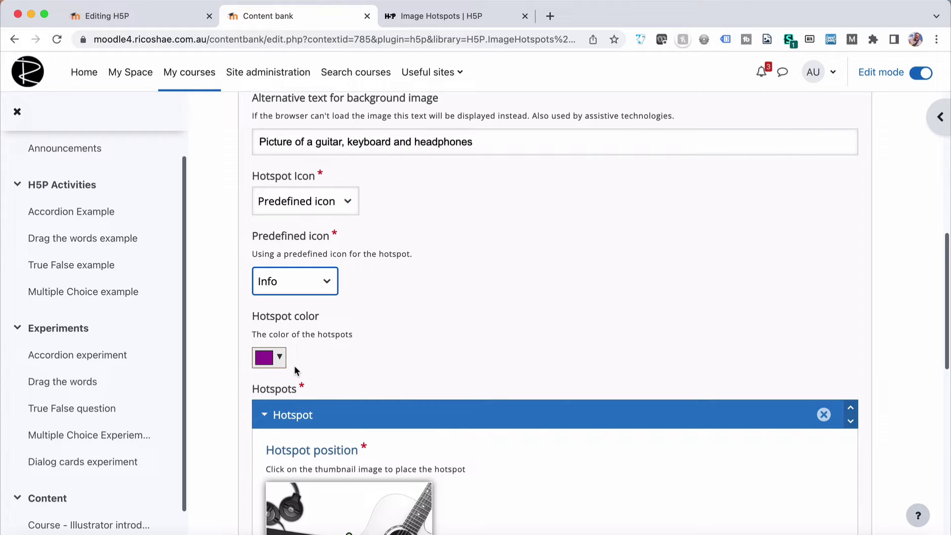
click(317, 201)
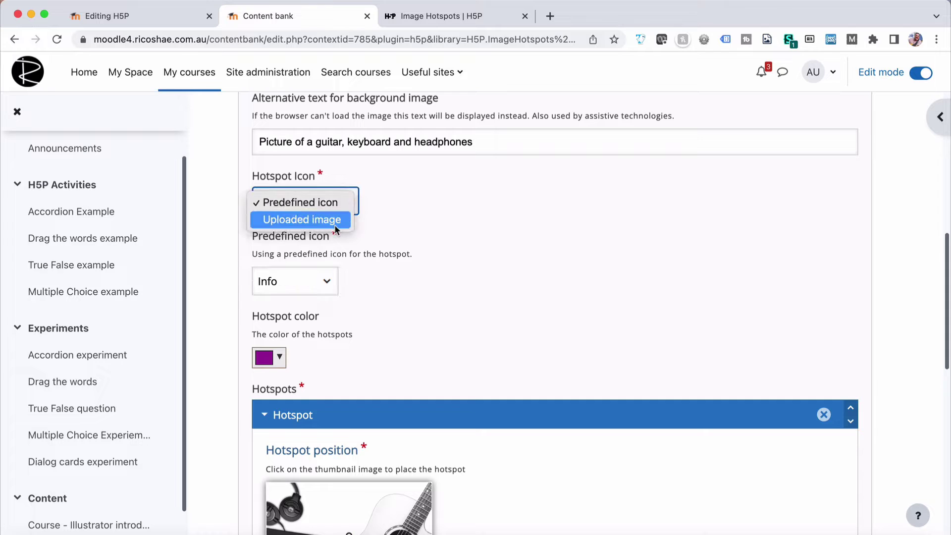
click(428, 228)
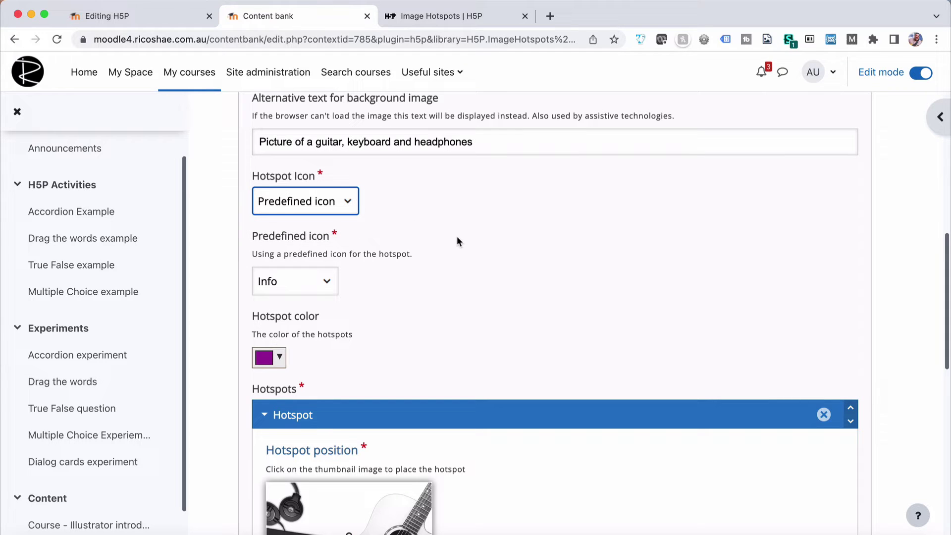
Step: Set the hotspot color to a medium blue with the color picker
click(280, 367)
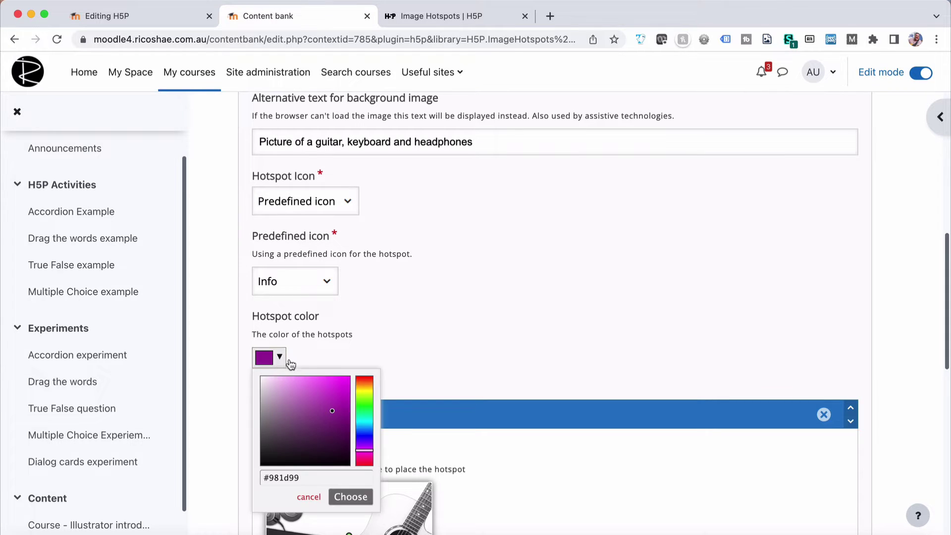
click(366, 434)
drag(333, 416, 321, 395)
mouse_move(365, 434)
mouse_down()
mouse_move(365, 422)
mouse_move(365, 432)
mouse_up()
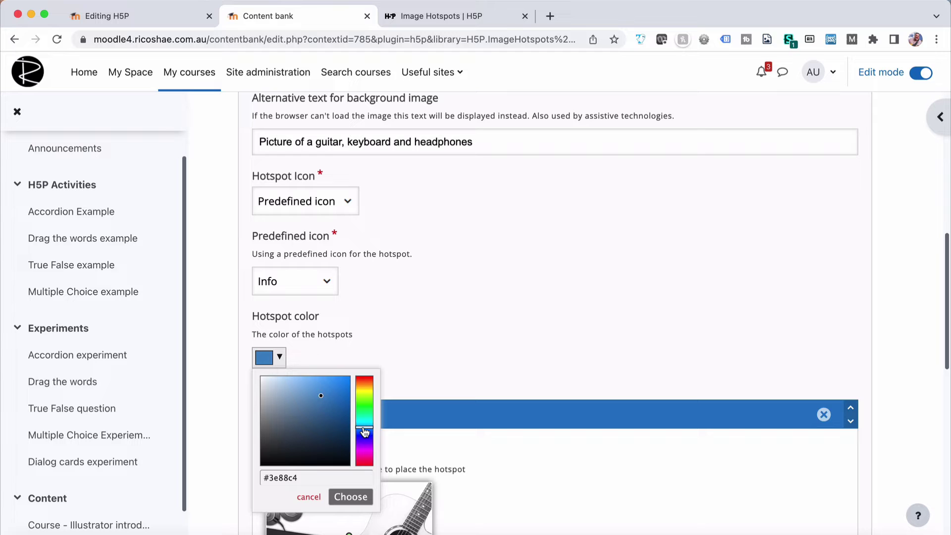
drag(323, 397, 320, 393)
click(459, 315)
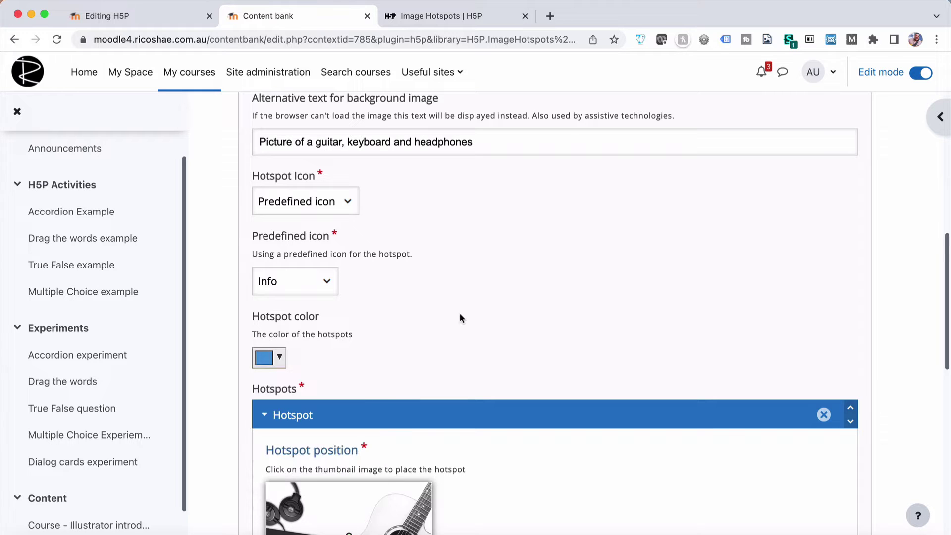
Step: Place the first hotspot on the upper body of the guitar, using the enlarged background image for accuracy, and shrink the image again
scroll(459, 313, down, 6)
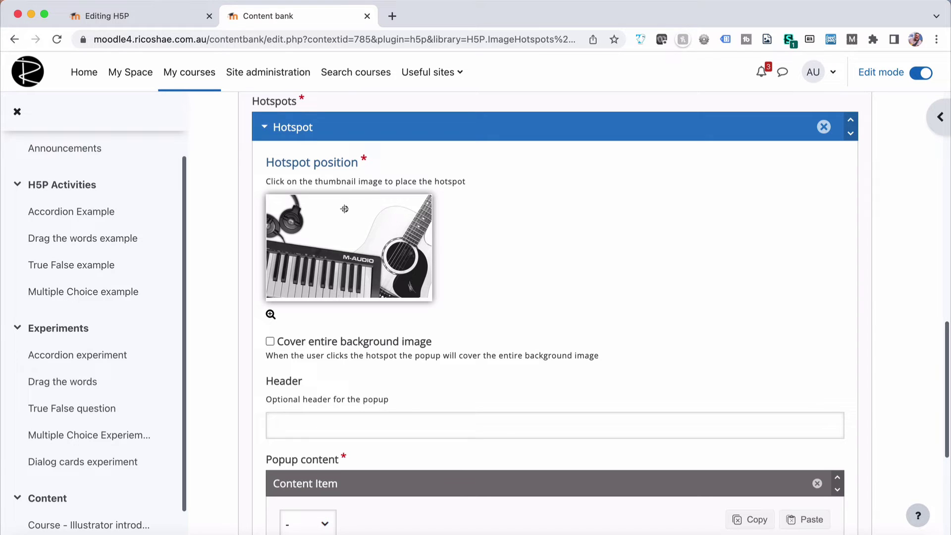
click(378, 211)
click(271, 314)
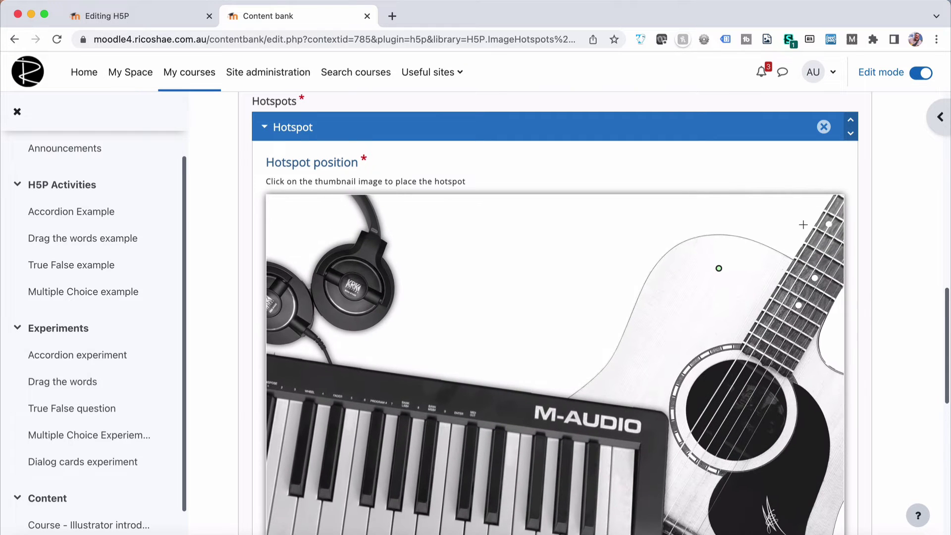
click(698, 270)
scroll(702, 289, down, 5)
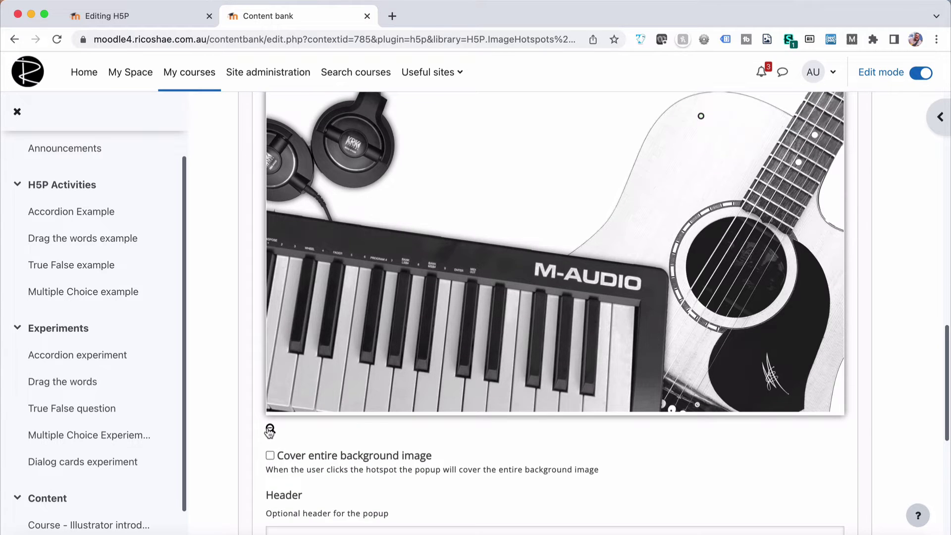
click(269, 430)
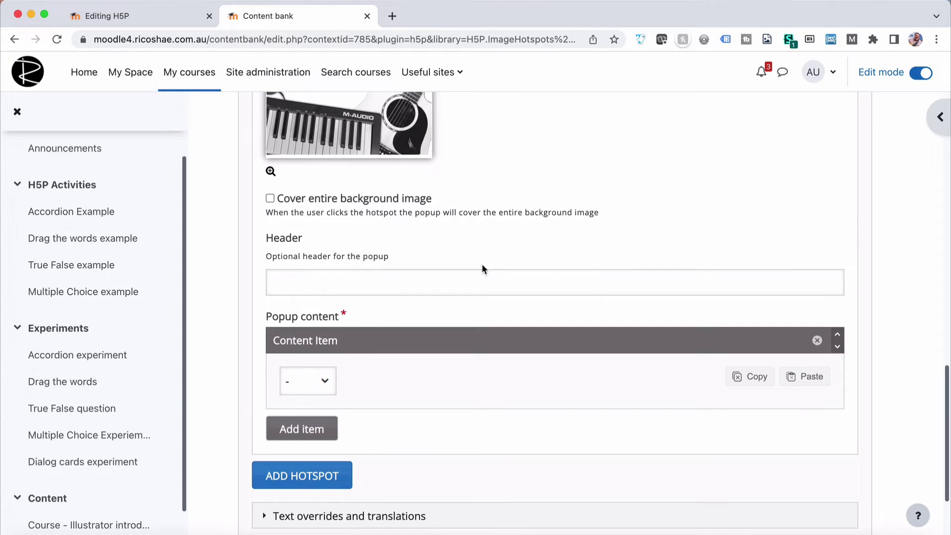
Step: Enter "Guitar" as the popup header of the first hotspot
scroll(483, 268, up, 3)
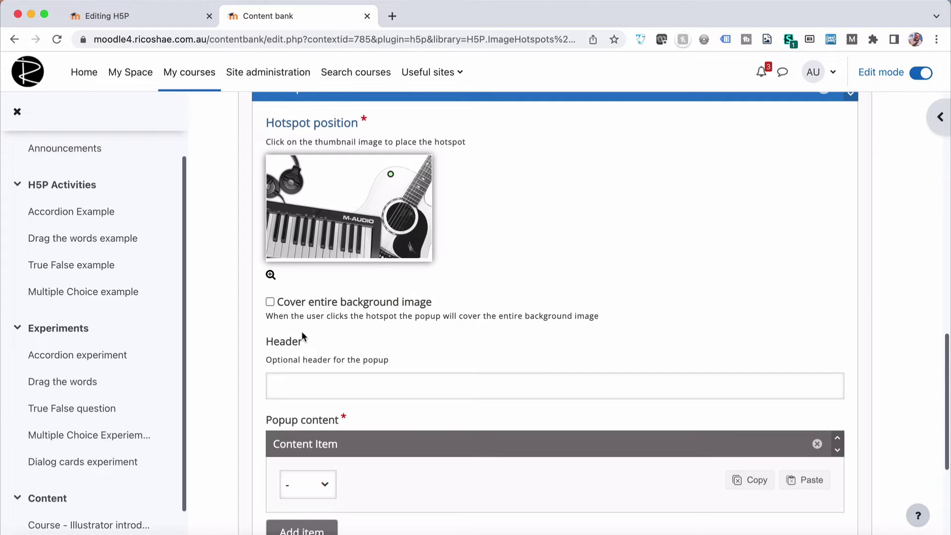
scroll(304, 336, down, 1)
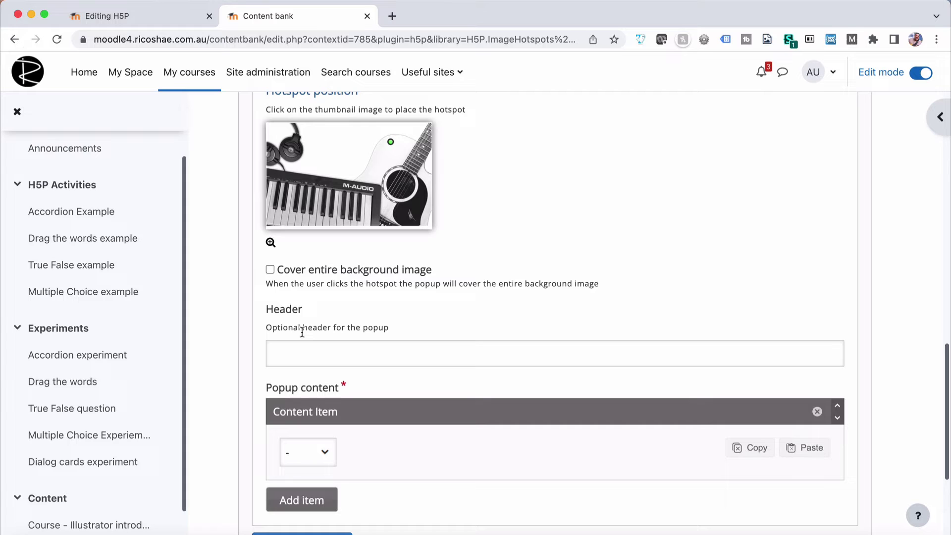
click(315, 351)
text(G)
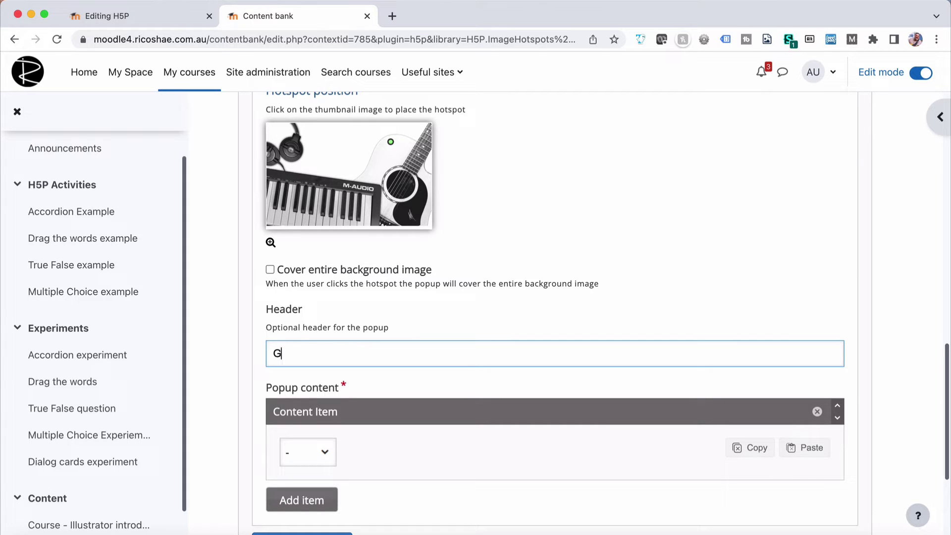
text(uitar)
Step: Make the popup's first content item a Text item and enter "Some text....." as its text
scroll(423, 313, down, 3)
click(307, 343)
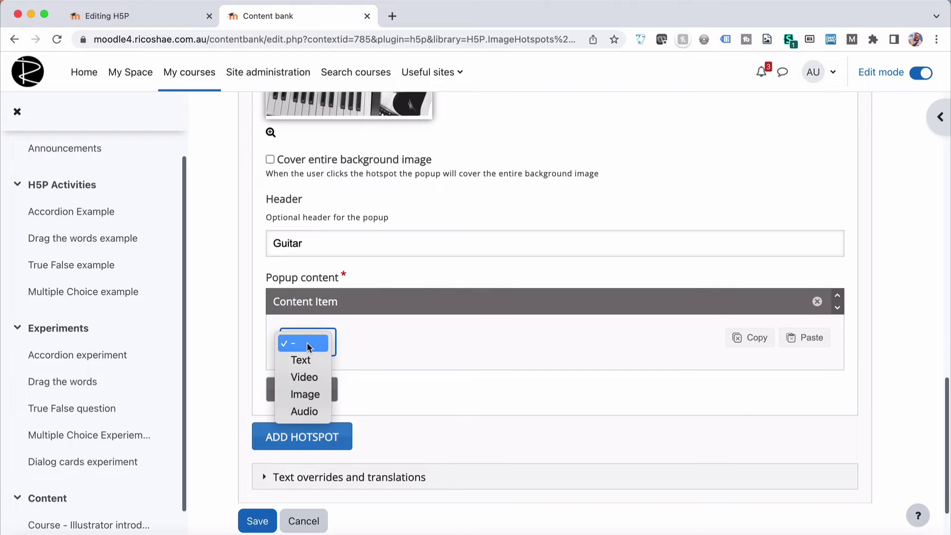
click(312, 362)
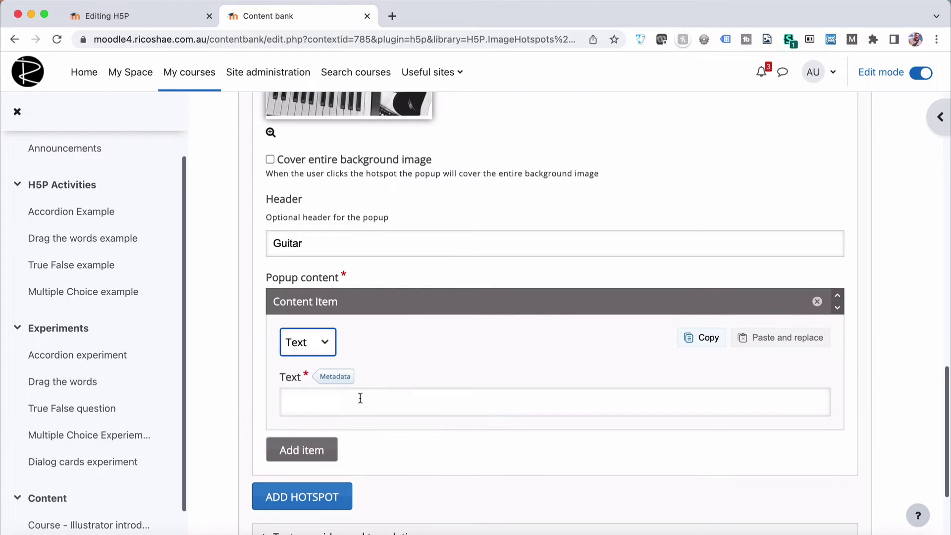
click(317, 404)
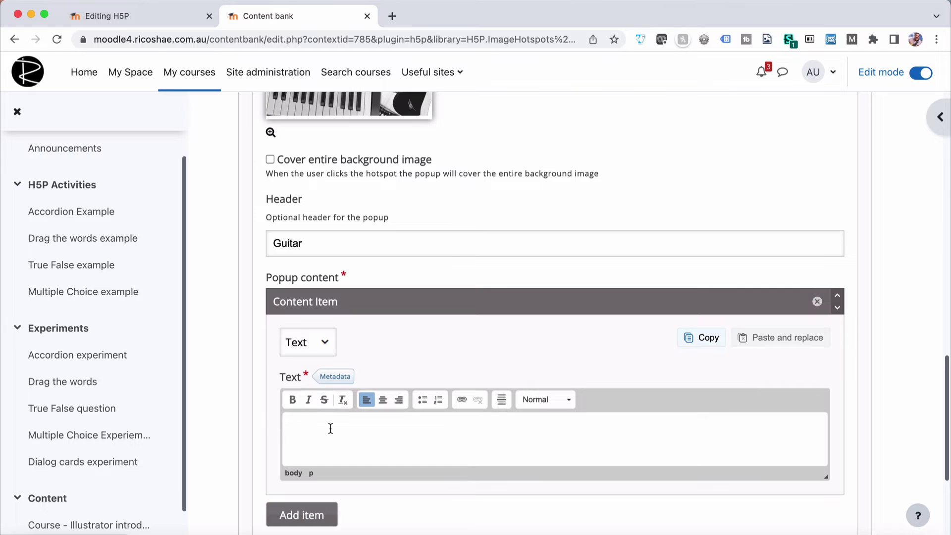
scroll(382, 216, up, 4)
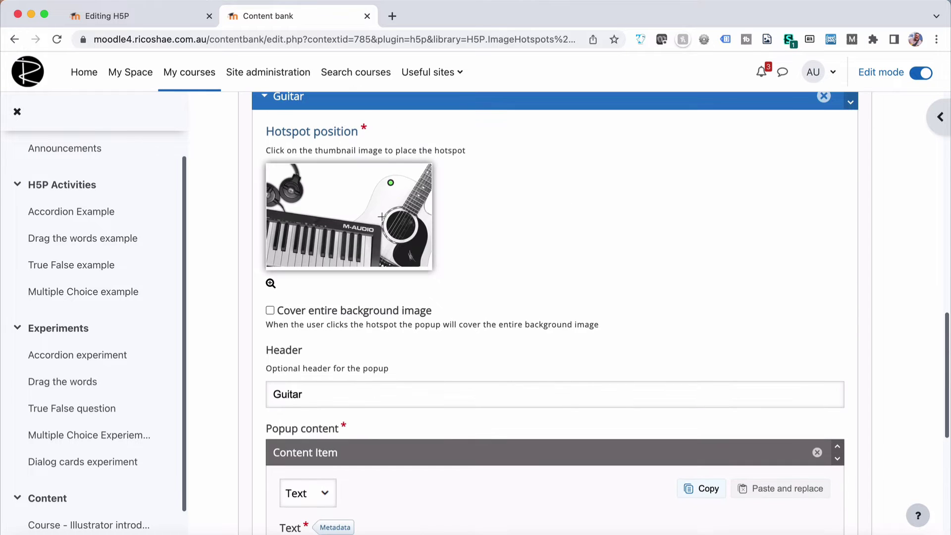
scroll(382, 217, down, 7)
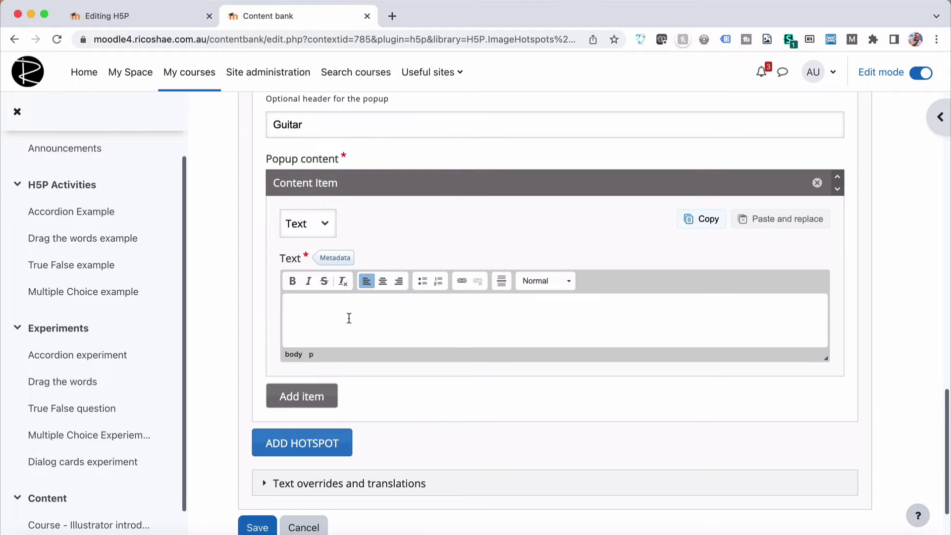
text(Some text.....)
Step: Add a second content item to the Guitar popup and set its type to Video
click(308, 399)
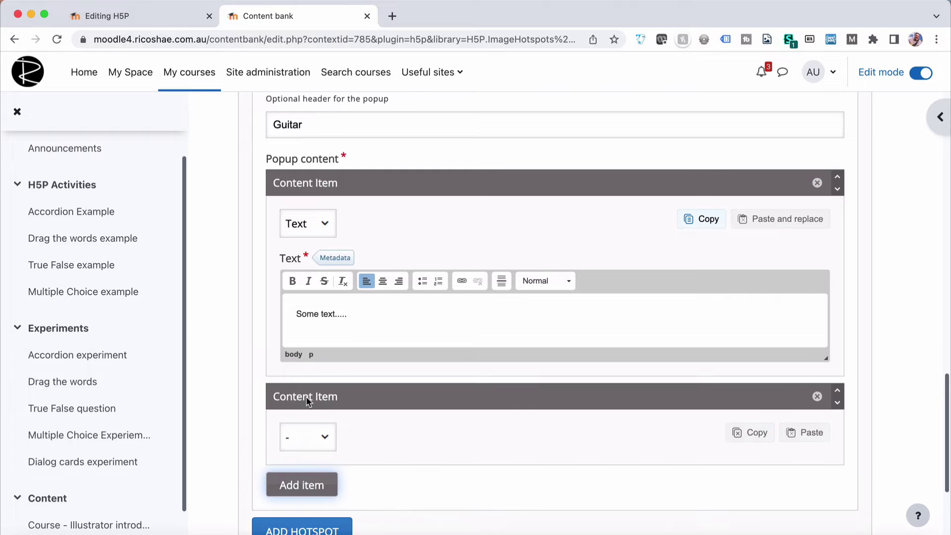
click(306, 427)
click(304, 469)
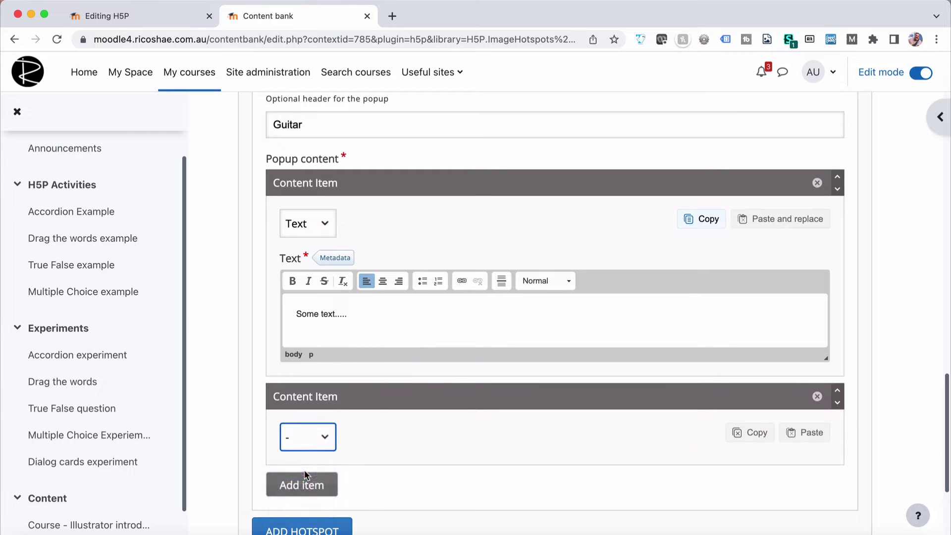
scroll(304, 469, down, 5)
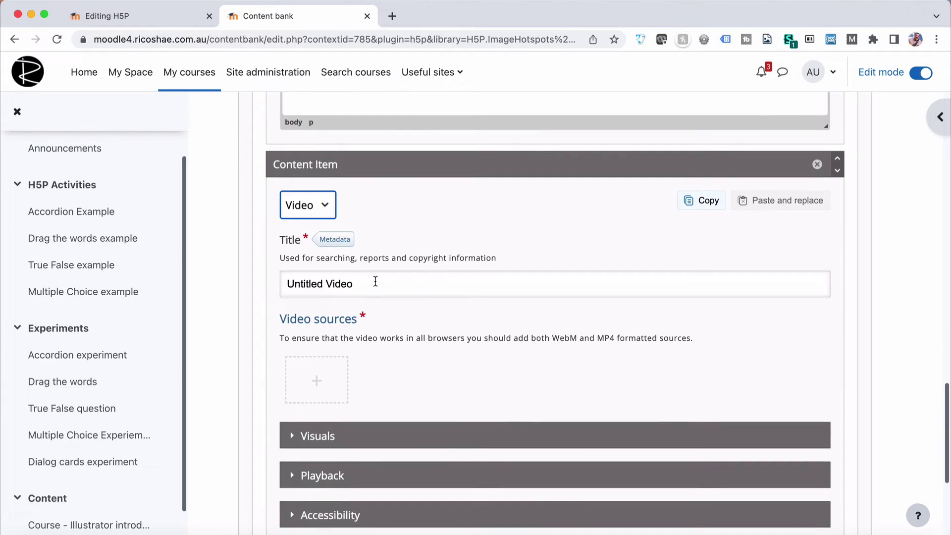
Step: Copy the full title of the "Music With My Dad - No Apologies" video from YouTube and use it as the video item's title
click(394, 18)
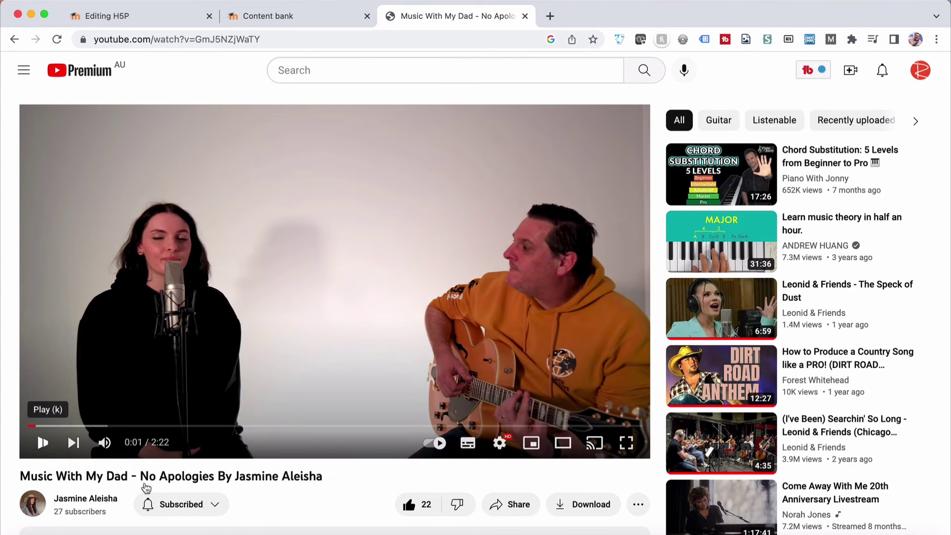
drag(322, 476, 13, 478)
key(super+c)
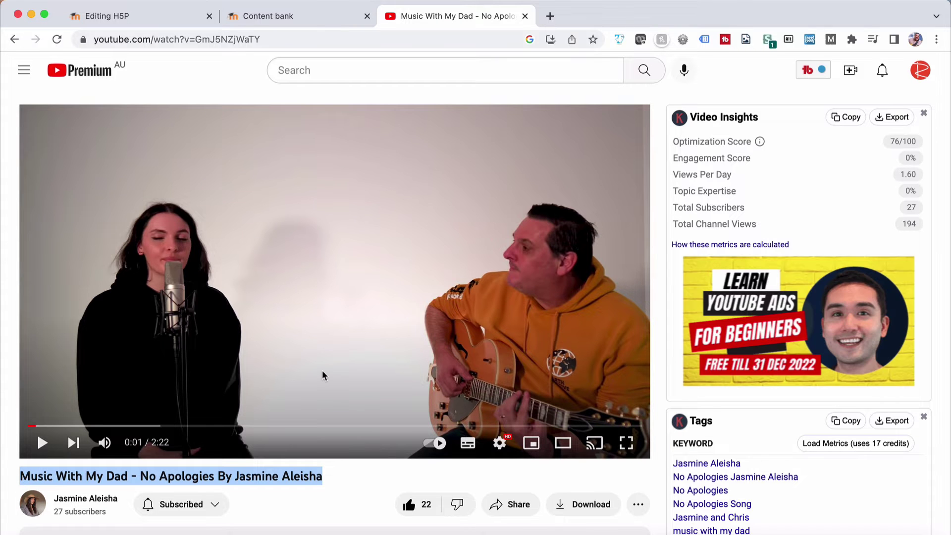
click(278, 16)
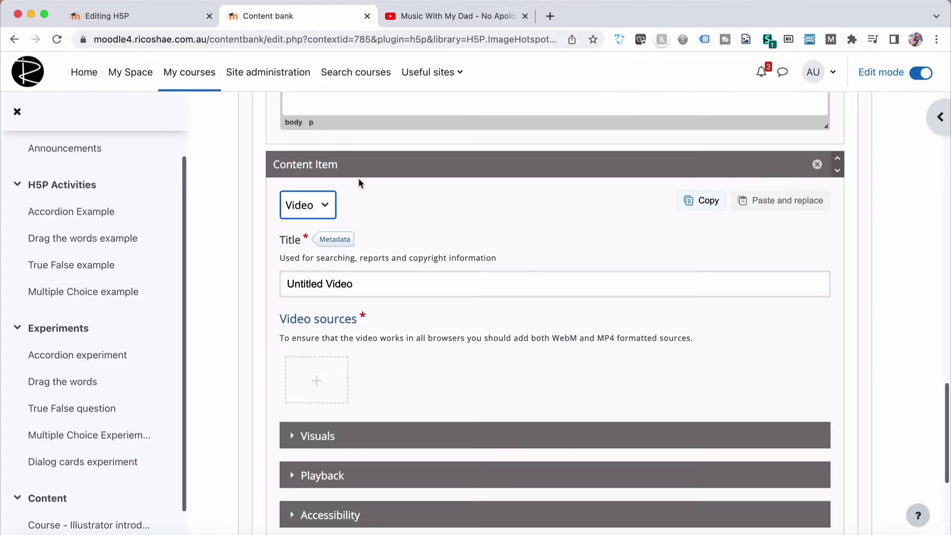
drag(360, 288, 251, 289)
key(super+v)
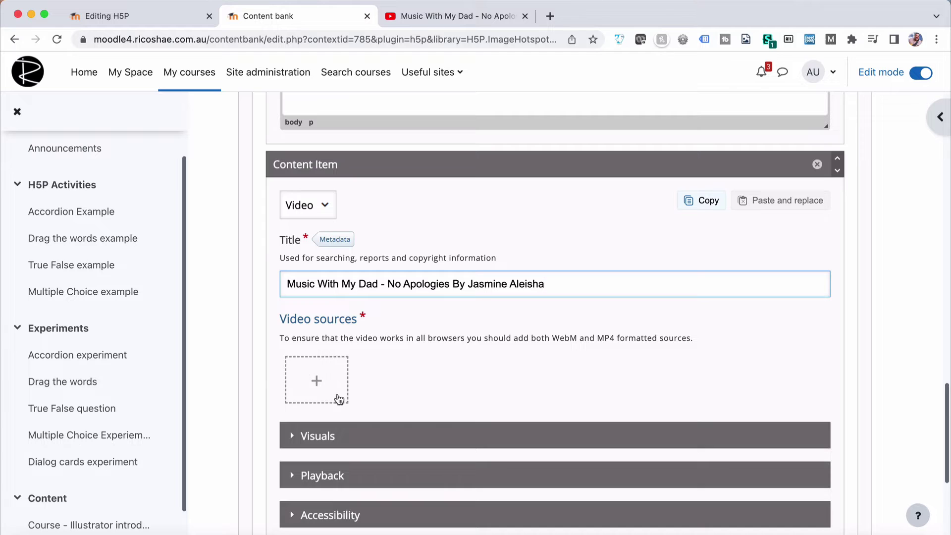
Step: Copy the YouTube video's URL and insert it as the video source of the Video content item
click(457, 22)
click(325, 39)
key(super+c)
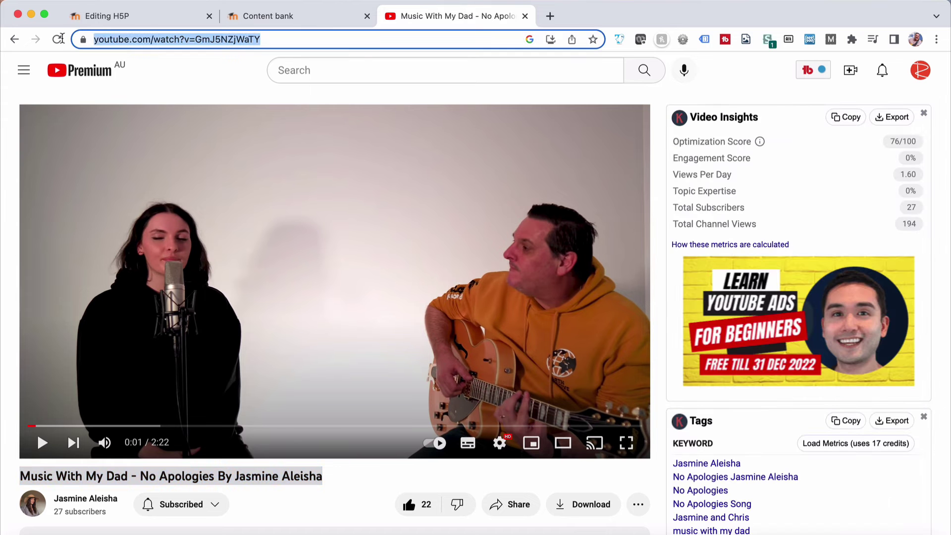
click(287, 16)
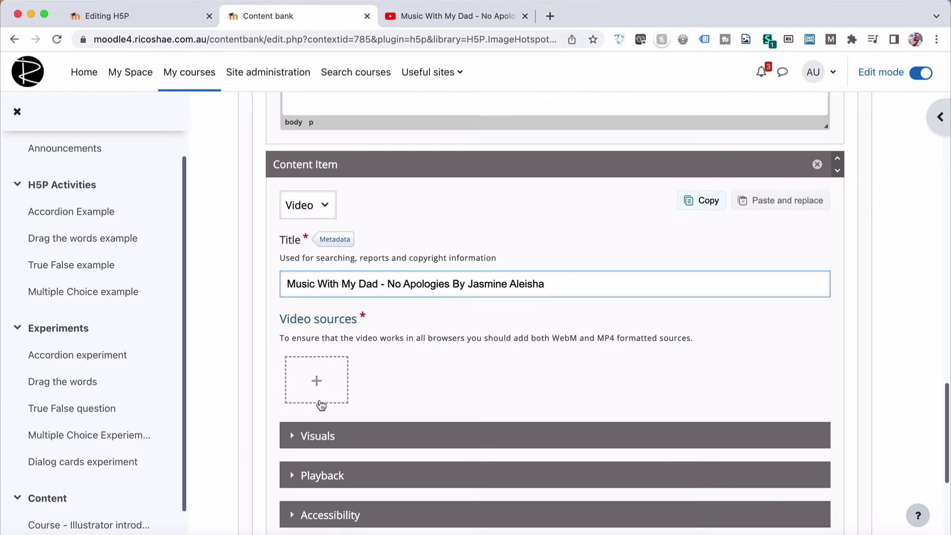
click(319, 375)
click(563, 432)
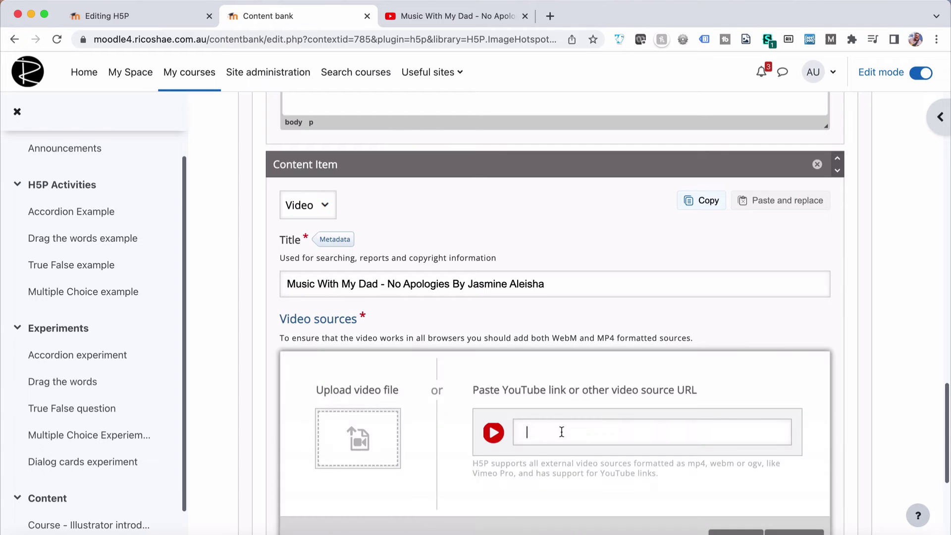
key(super+v)
scroll(708, 417, down, 5)
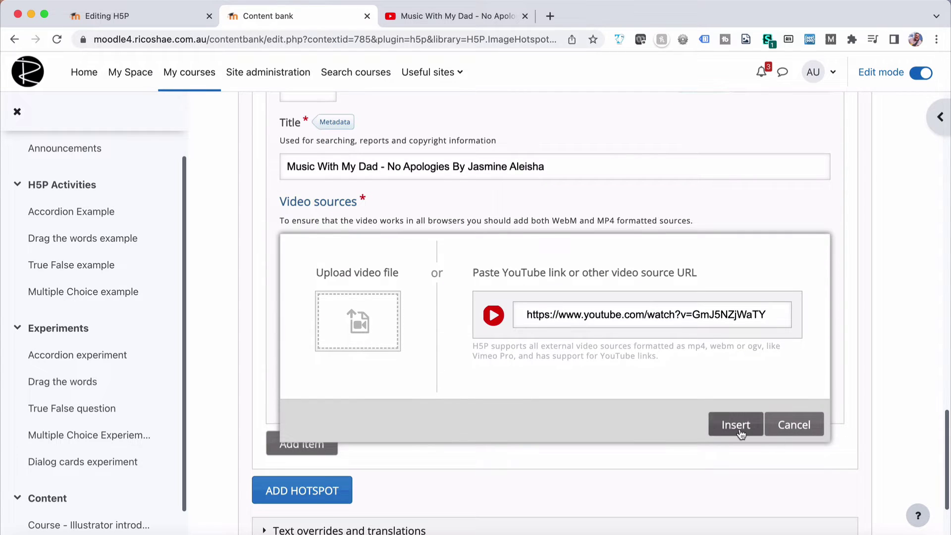
click(738, 429)
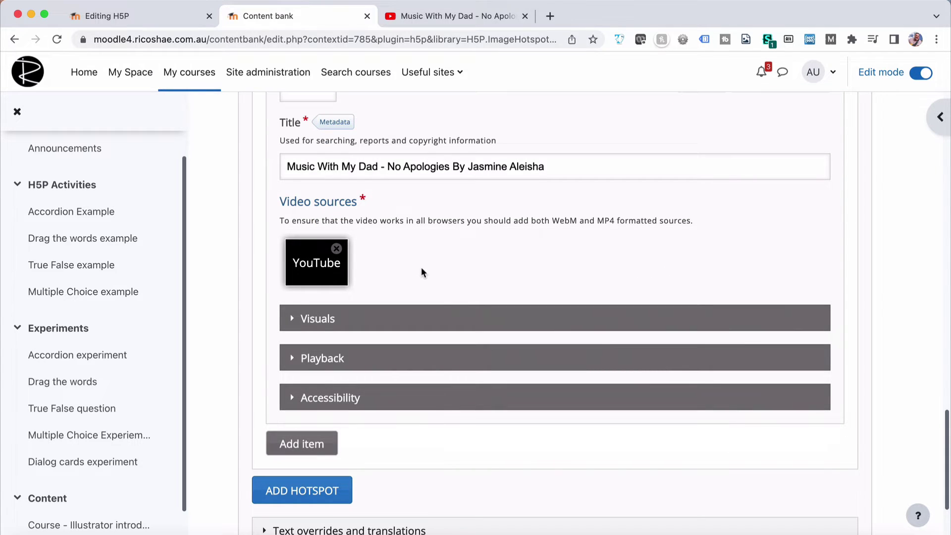
Step: Look through the Visuals and Playback options of the Video content item
click(329, 321)
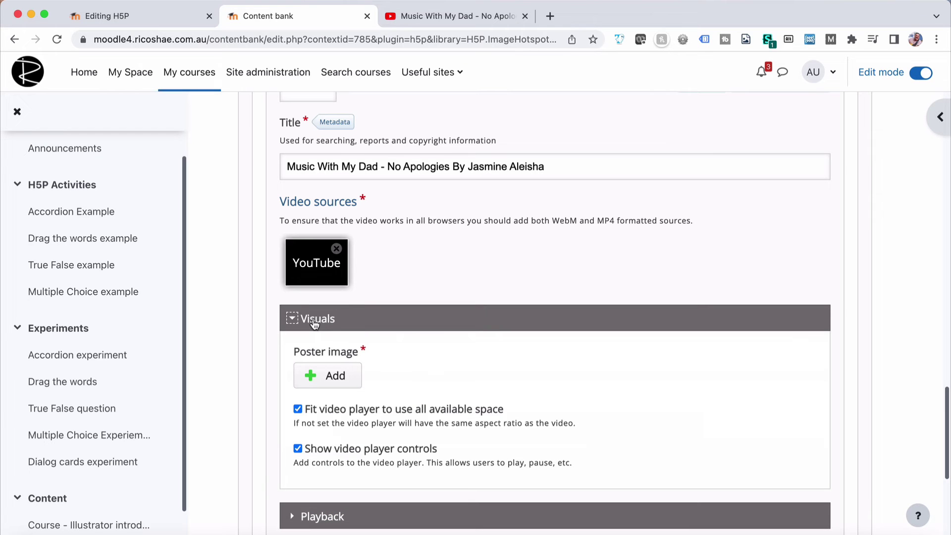
click(315, 322)
click(322, 361)
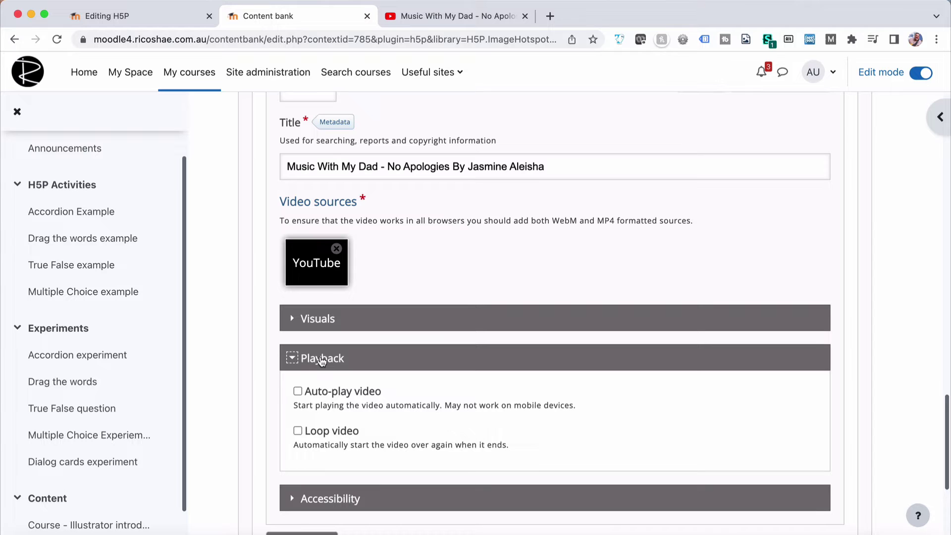
click(322, 361)
Step: Add a third content item to the Guitar popup and check the available content types, leaving the type unselected
scroll(320, 375, down, 2)
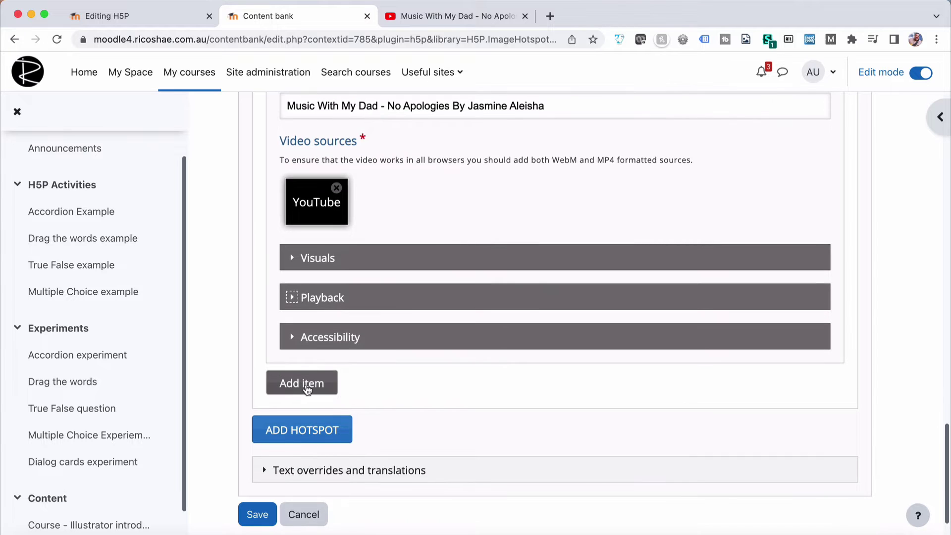
click(307, 385)
click(307, 423)
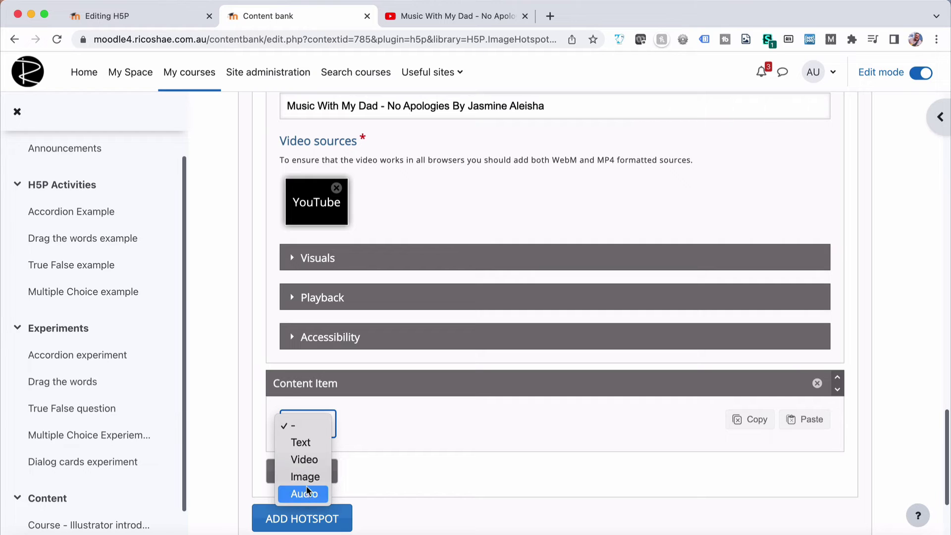
click(448, 186)
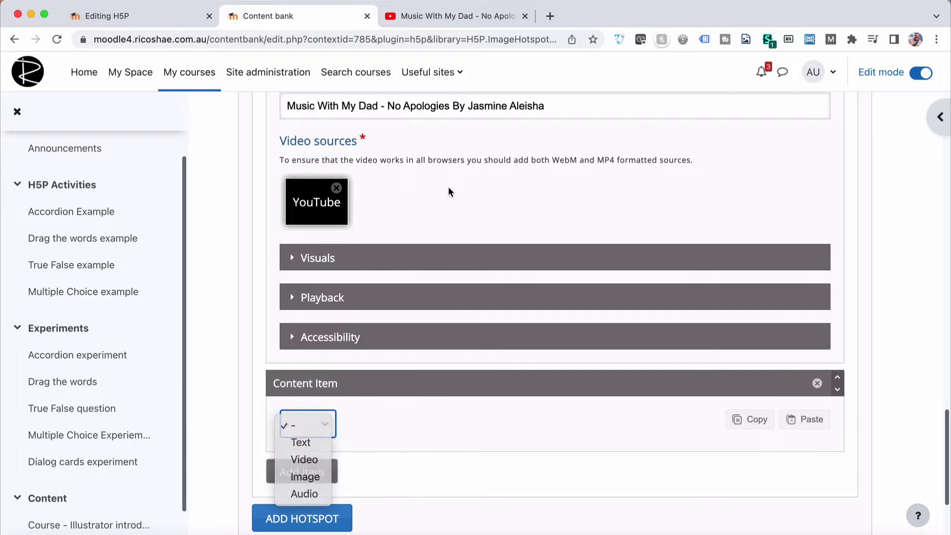
scroll(427, 195, up, 15)
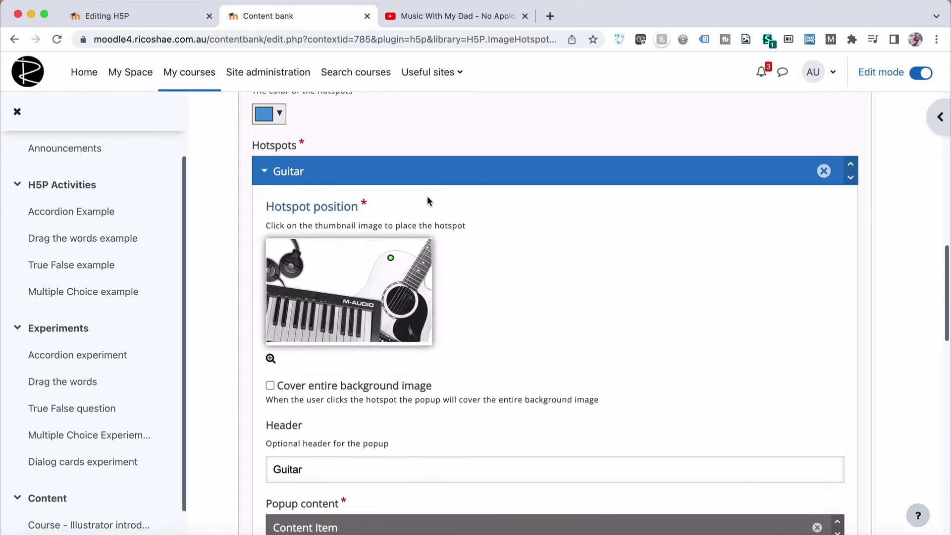
scroll(427, 195, down, 12)
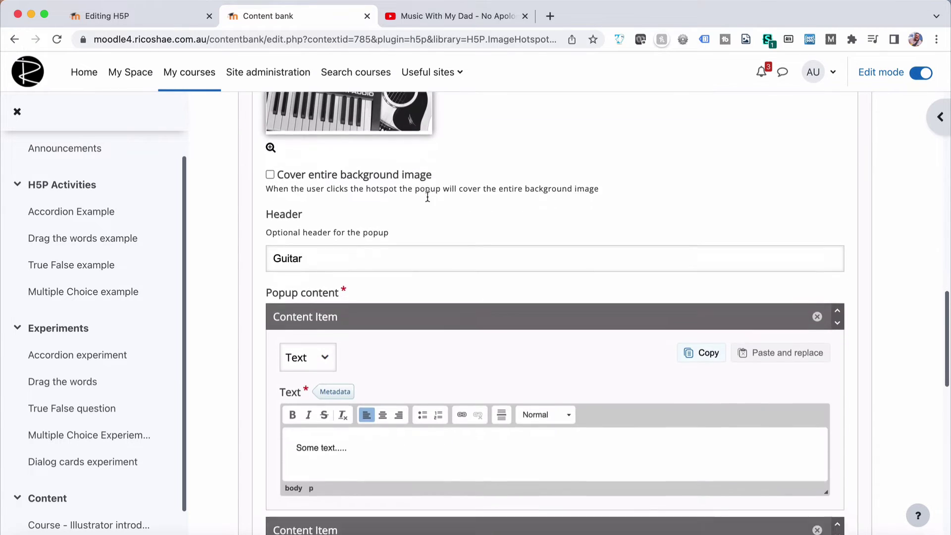
scroll(427, 195, down, 8)
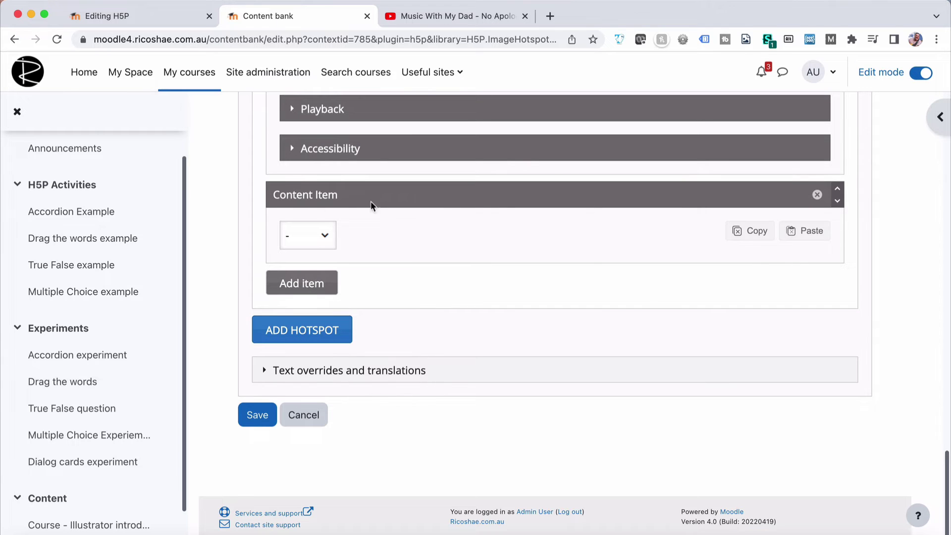
Step: Remove the empty content item from the Guitar popup and add a new hotspot positioned on the keyboard's keys
click(817, 196)
click(643, 287)
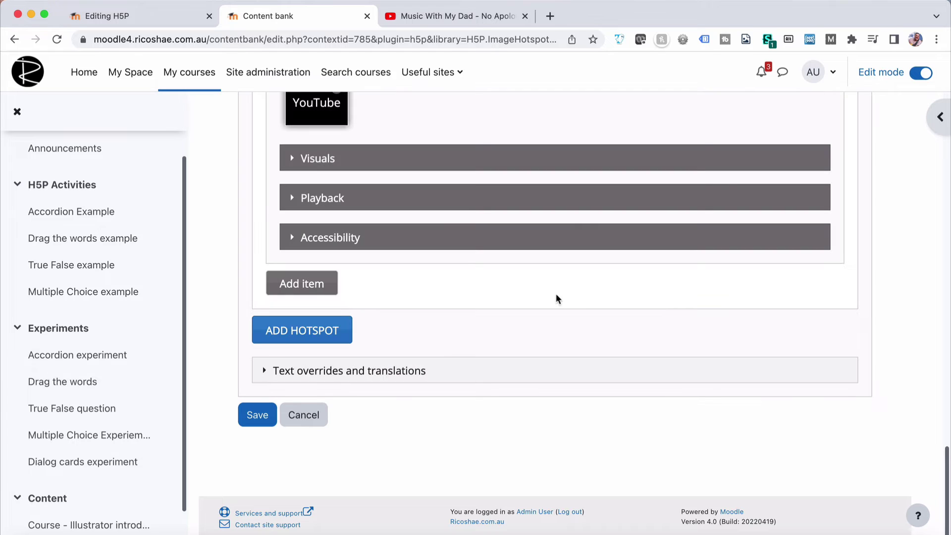
click(290, 331)
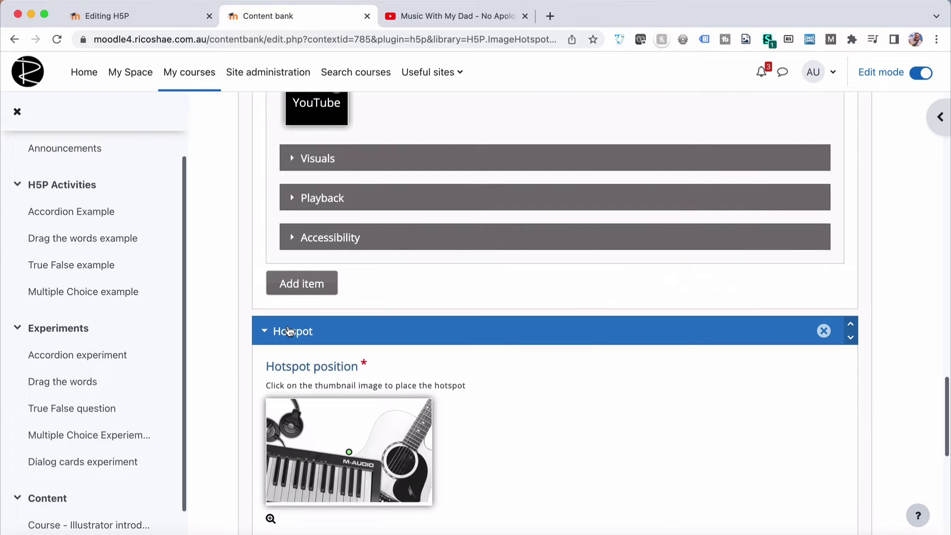
scroll(290, 331, down, 5)
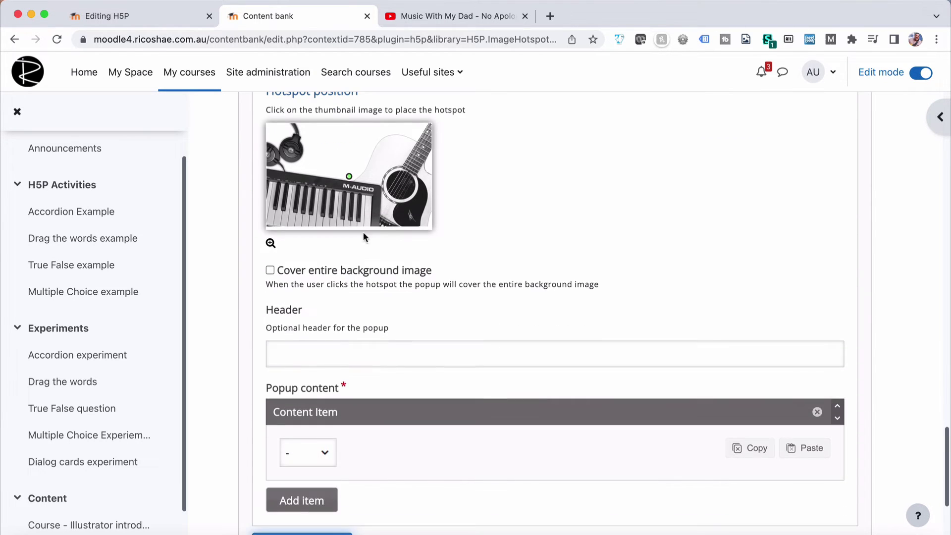
click(305, 199)
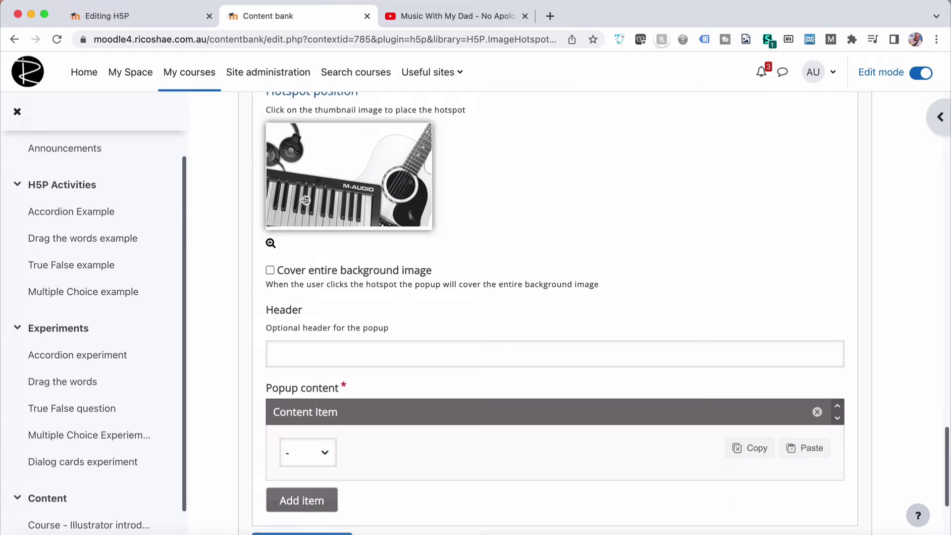
Step: Set the new hotspot's popup header to "Keyboard" and make its first content item a Text item reading "Text content......"
click(304, 352)
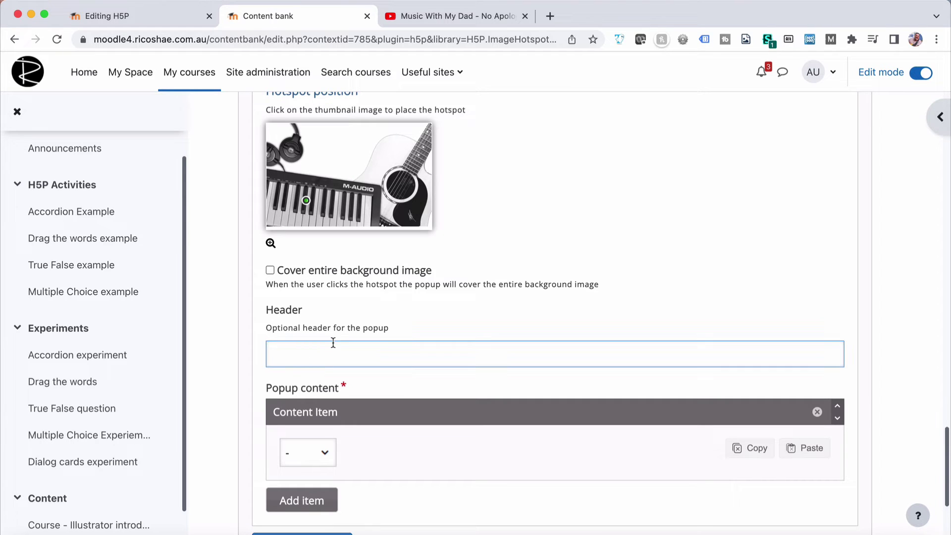
text(Keyboard)
scroll(438, 297, down, 5)
click(313, 237)
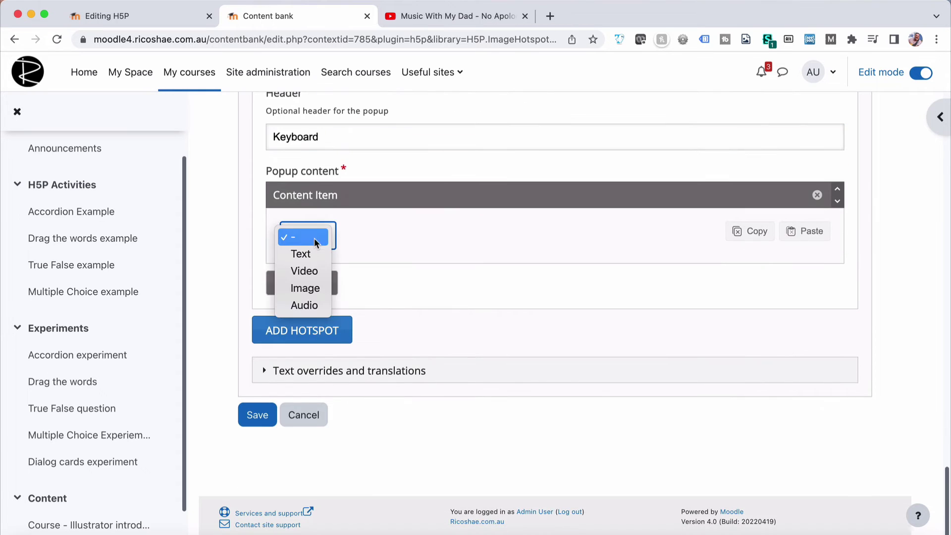
click(312, 254)
click(343, 296)
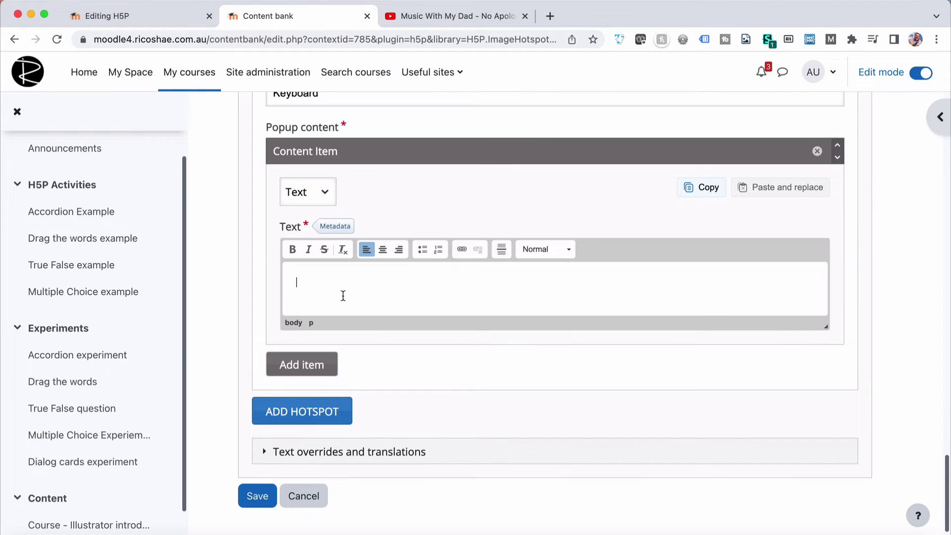
text(K)
key(Delete)
text(ext content......)
Step: Add a second content item to the Keyboard popup and set its type to Video
scroll(400, 329, down, 3)
click(323, 288)
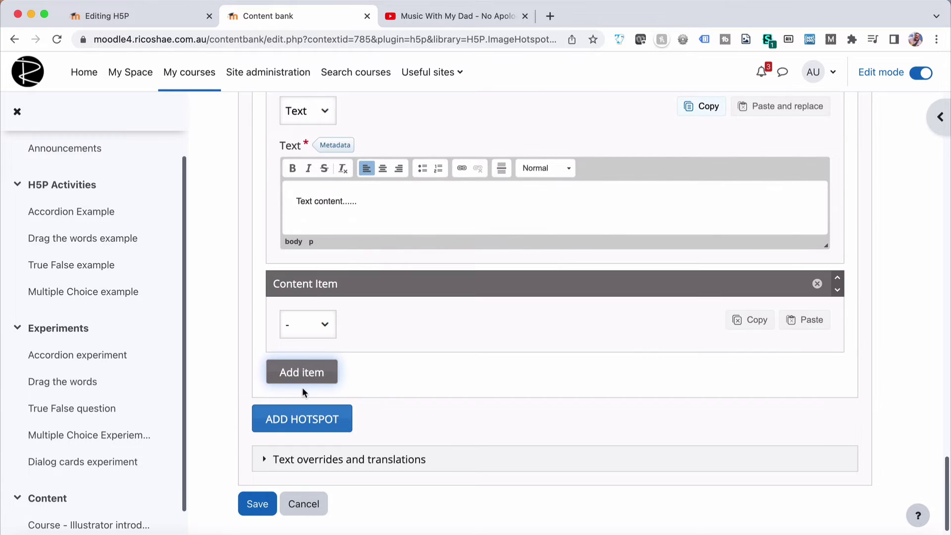
click(304, 331)
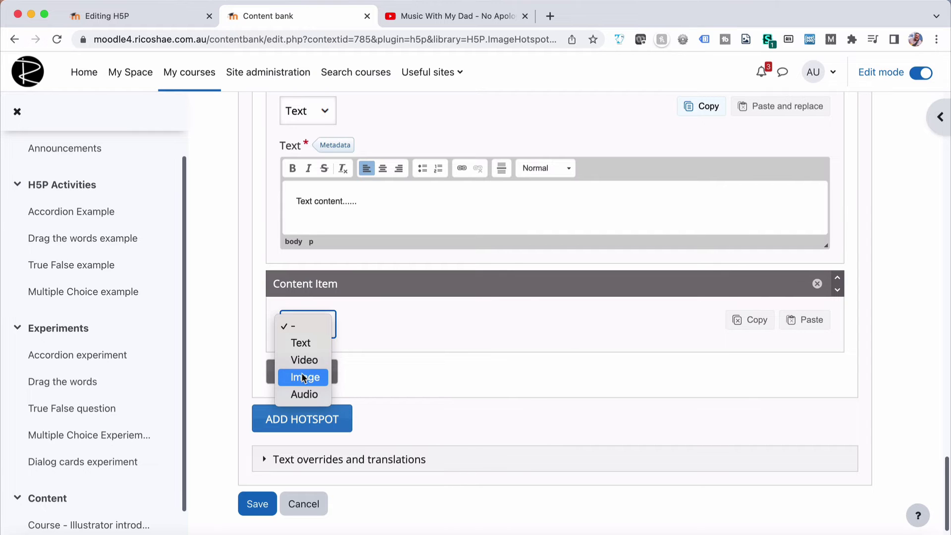
click(303, 359)
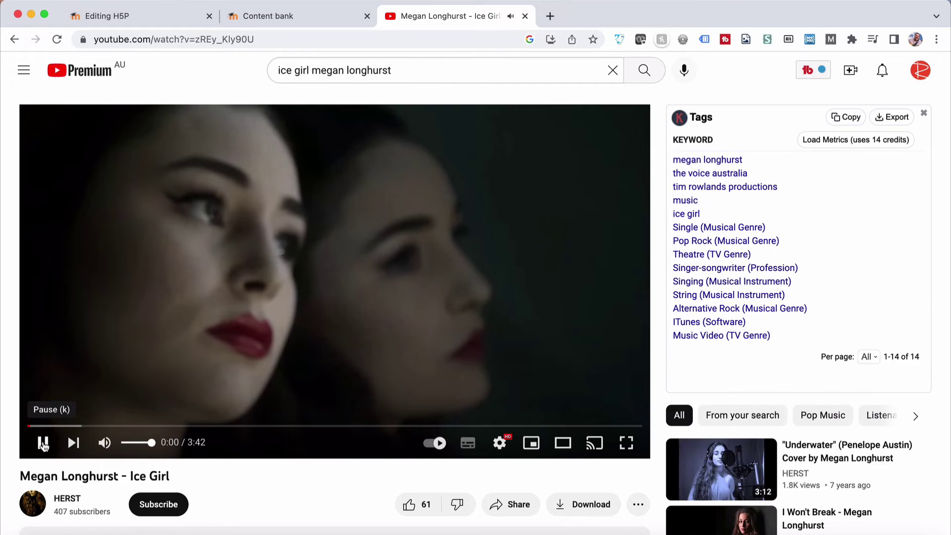
Step: Pause the "Ice Girl" video on YouTube, copy its full title and use it as the Keyboard video item's title
click(43, 442)
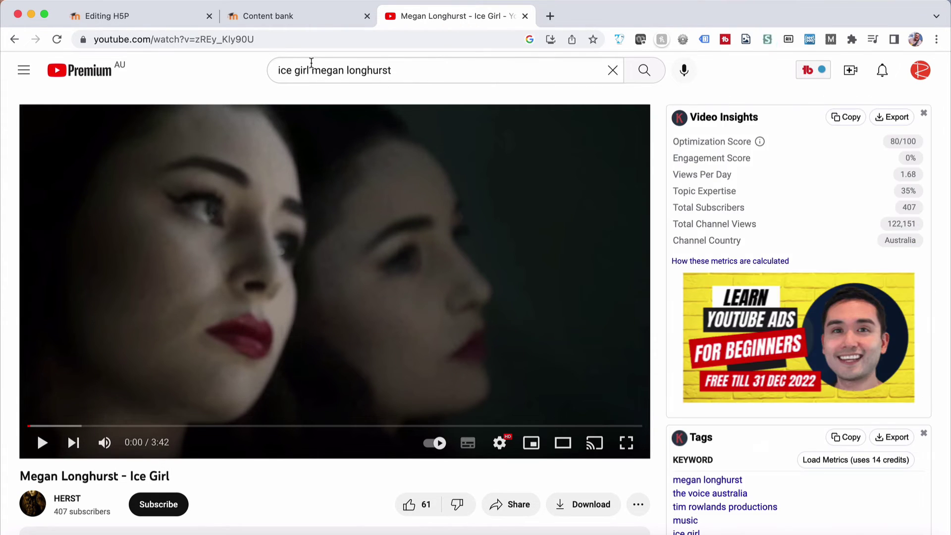
drag(182, 476, 18, 477)
key(cmd+c)
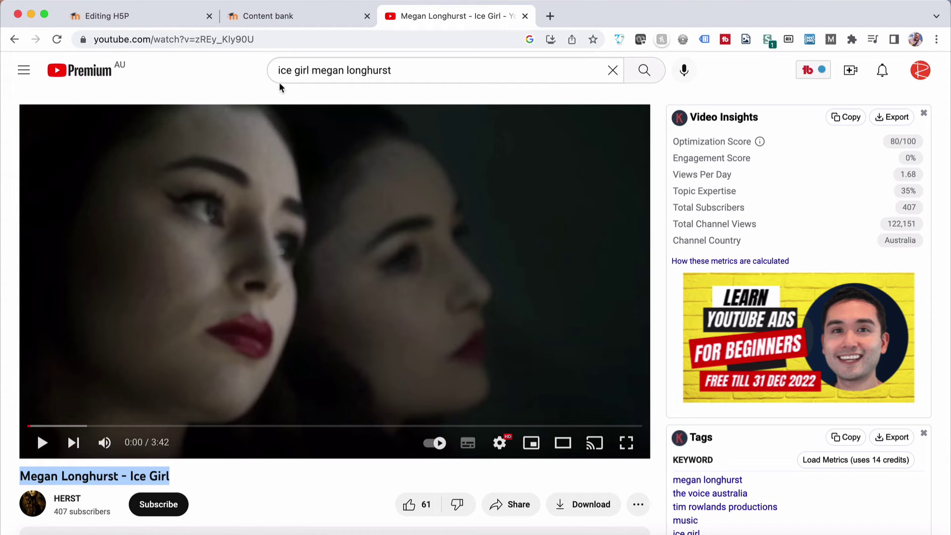
click(251, 16)
scroll(378, 231, down, 3)
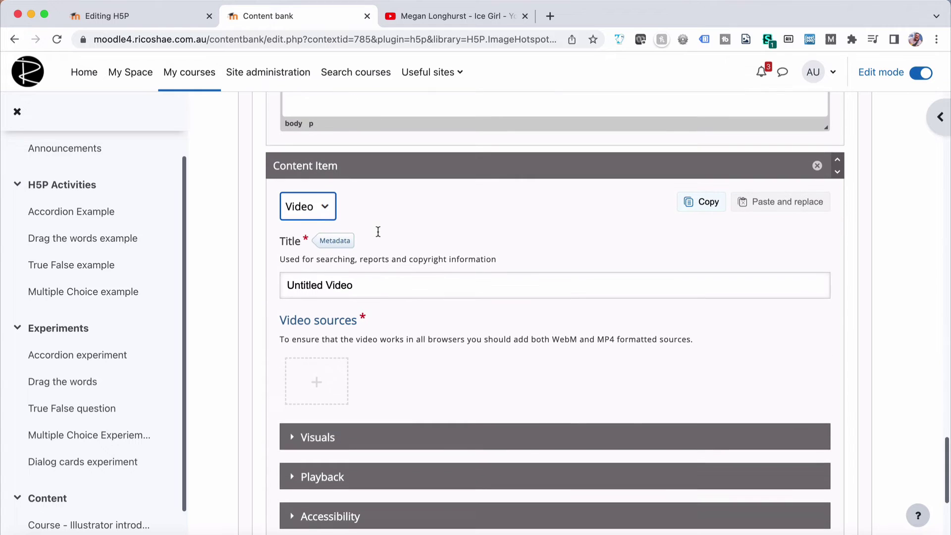
triple_click(376, 286)
key(cmd+v)
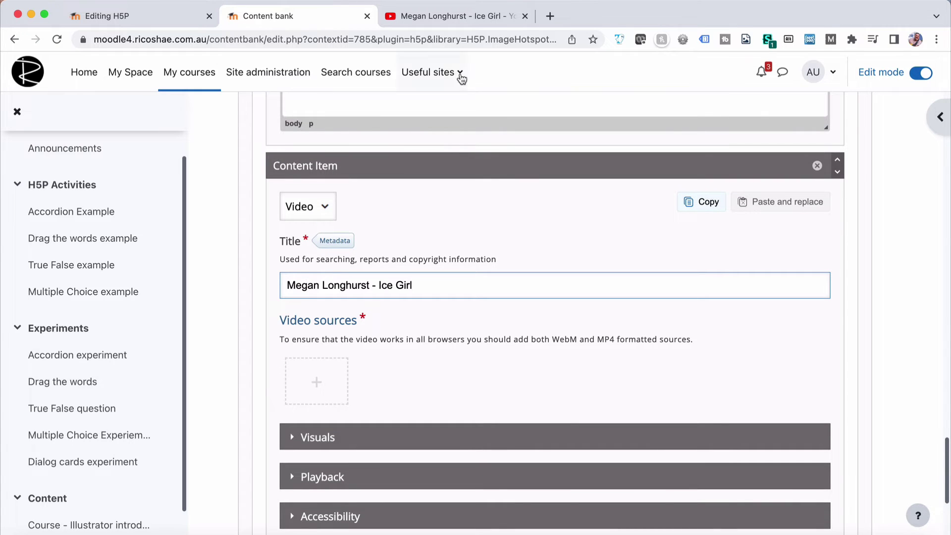
Step: Copy the "Ice Girl" video's YouTube URL and insert it as the video source of the Keyboard popup's Video item
click(467, 16)
click(312, 42)
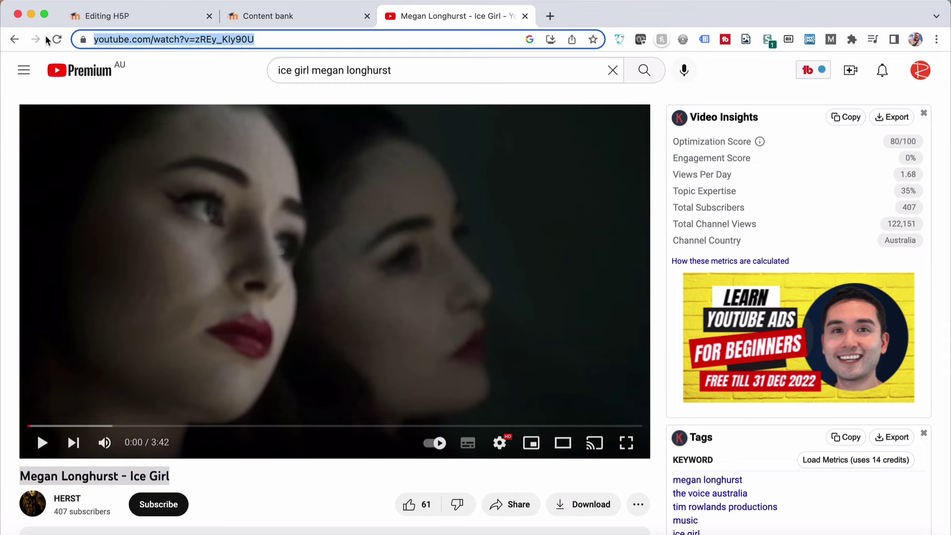
key(cmd+c)
click(267, 15)
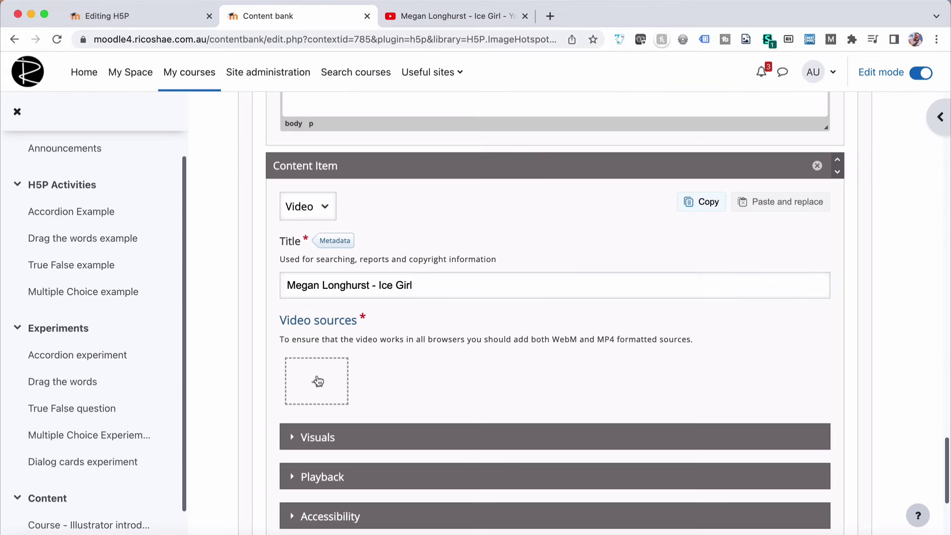
click(316, 380)
click(533, 432)
key(cmd+v)
scroll(649, 419, down, 4)
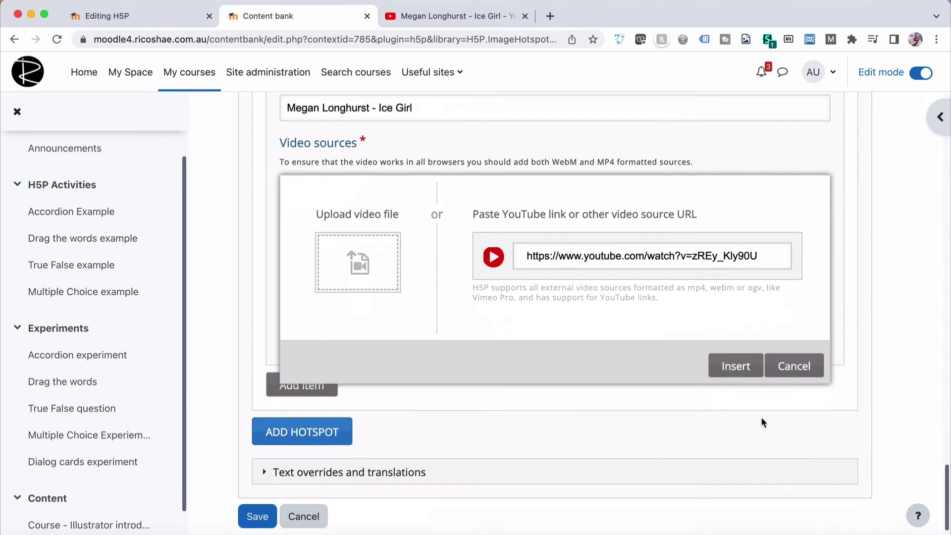
click(736, 367)
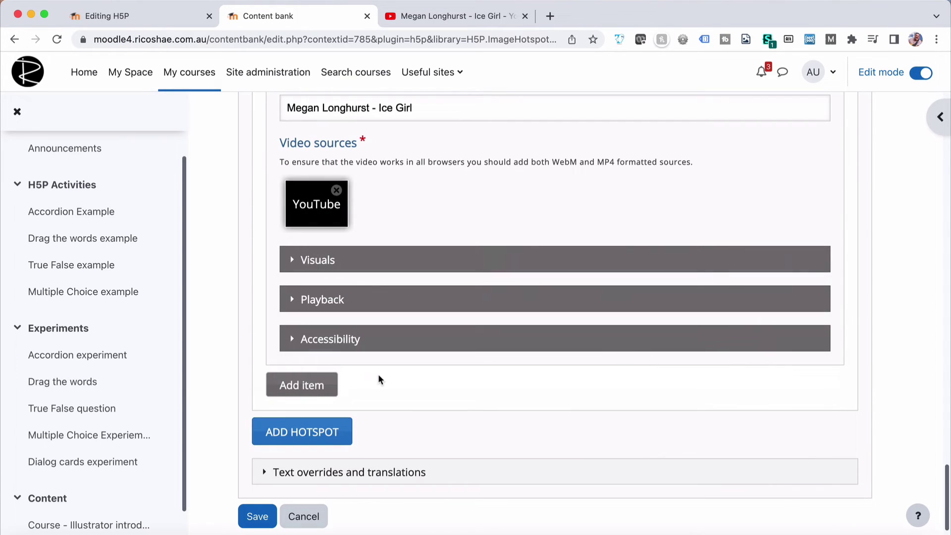
Step: Add another hotspot positioned on the headphones and set its popup header to "Headphones"
scroll(381, 374, down, 2)
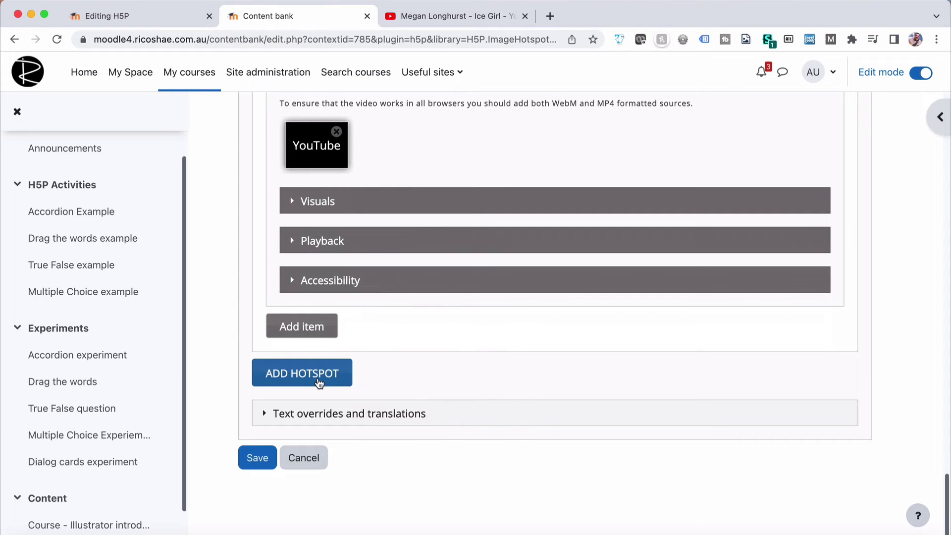
click(319, 382)
scroll(336, 435, down, 3)
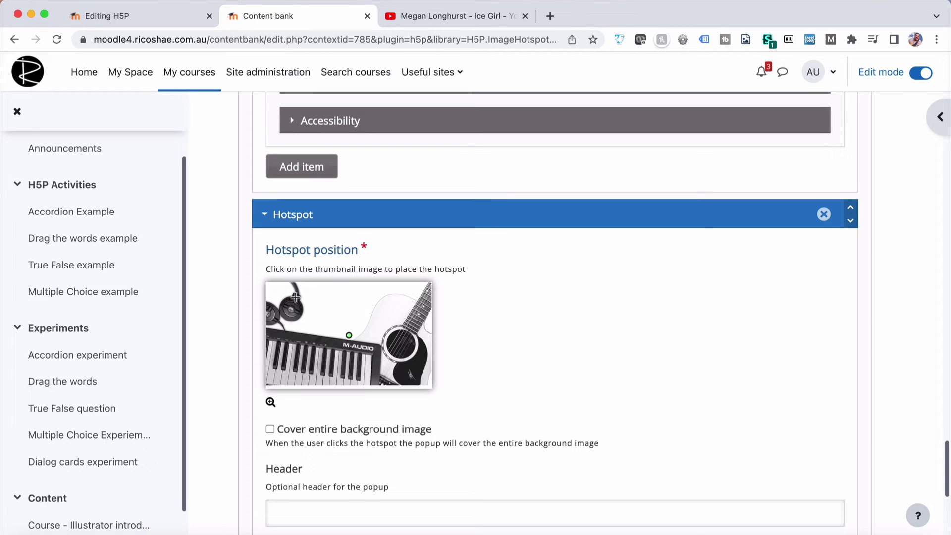
click(296, 297)
scroll(287, 357, down, 2)
click(291, 401)
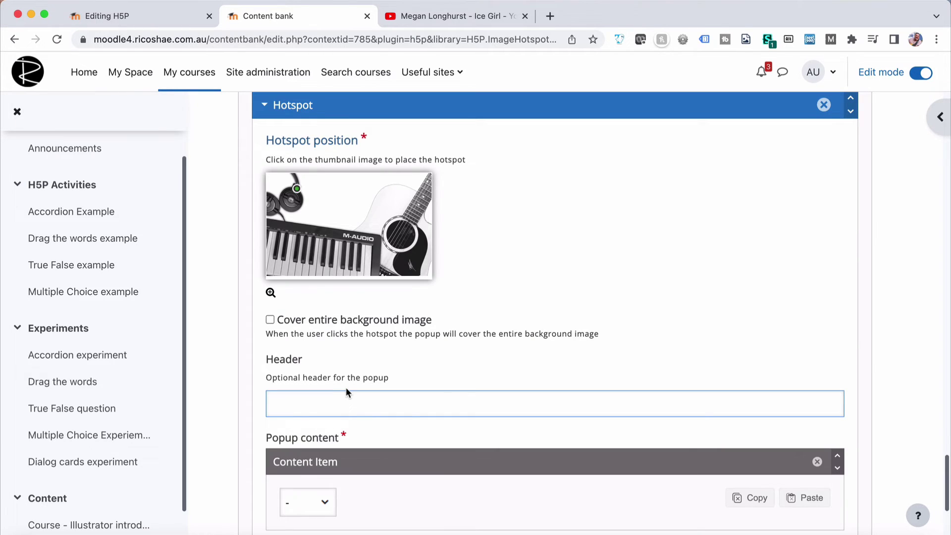
text(Headphones)
Step: Make the Headphones popup's first content item a Text item reading "Learn to play you own music to listen too."
scroll(309, 296, down, 4)
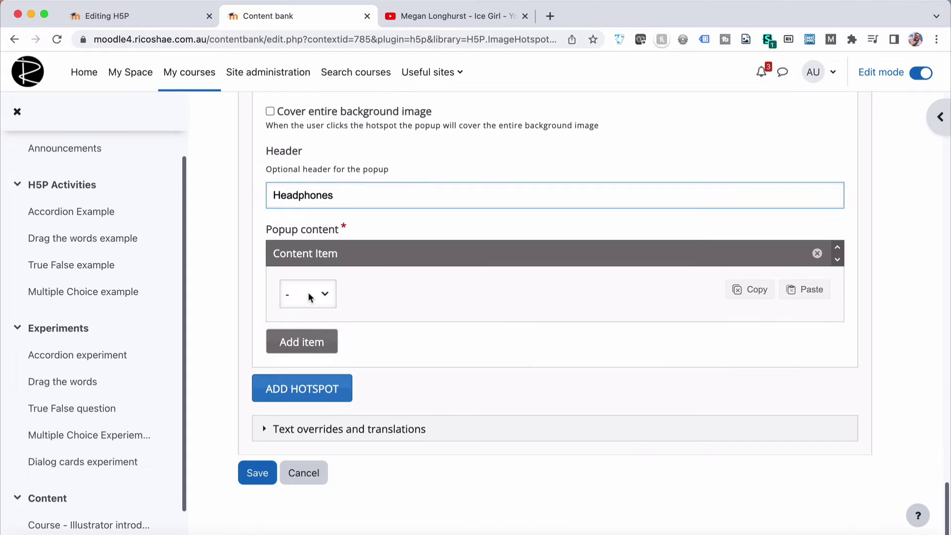
click(309, 297)
click(303, 310)
click(352, 355)
scroll(346, 353, down, 1)
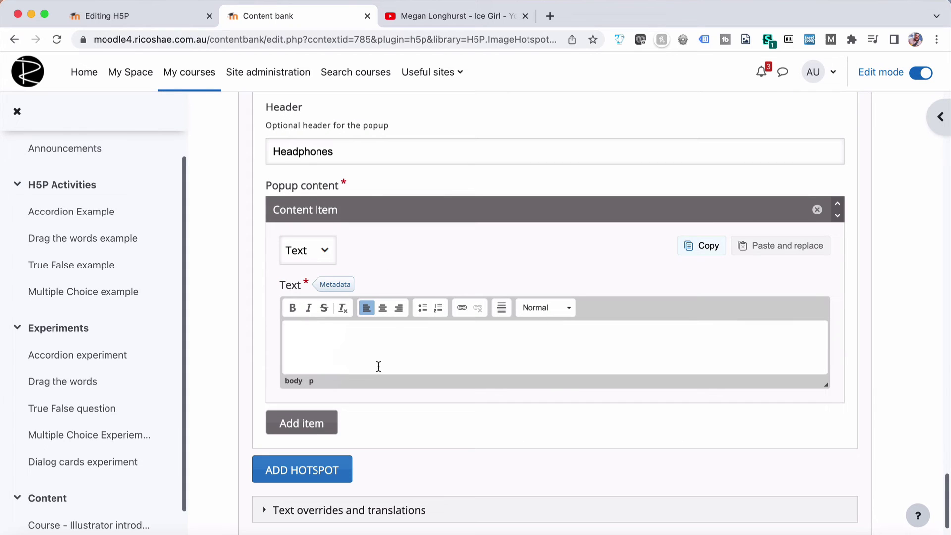
text(Learn to play you own music to)
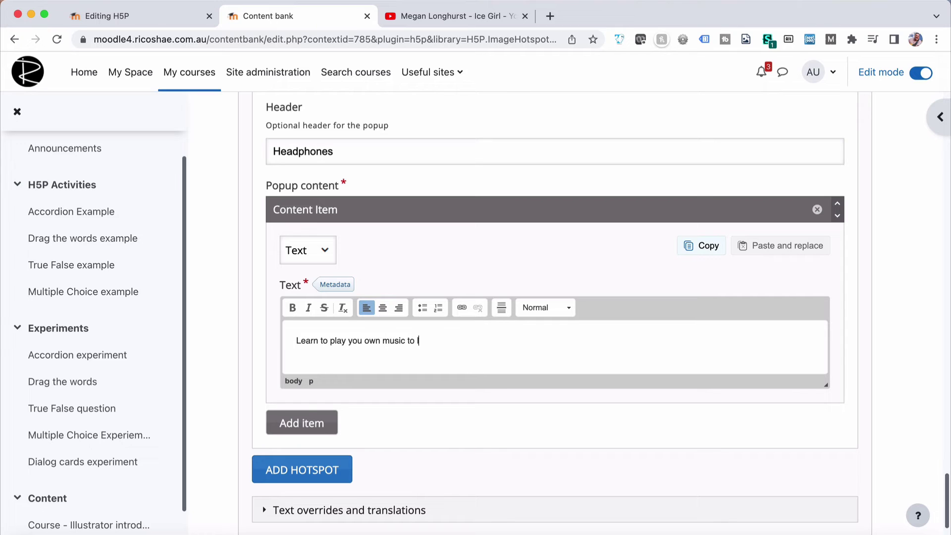
text( listen too.)
Step: Add a second content item to the Headphones popup and set its type to Image
scroll(365, 322, down, 3)
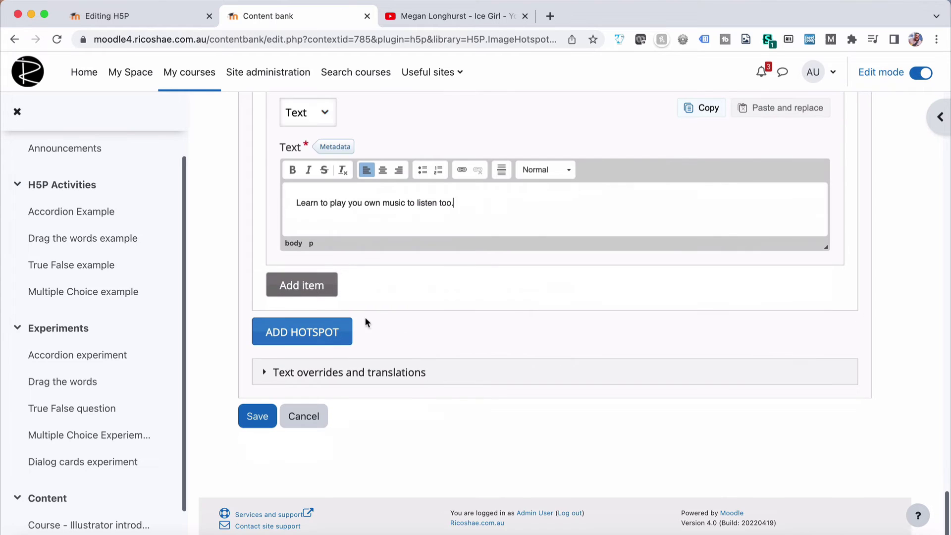
click(311, 287)
click(306, 326)
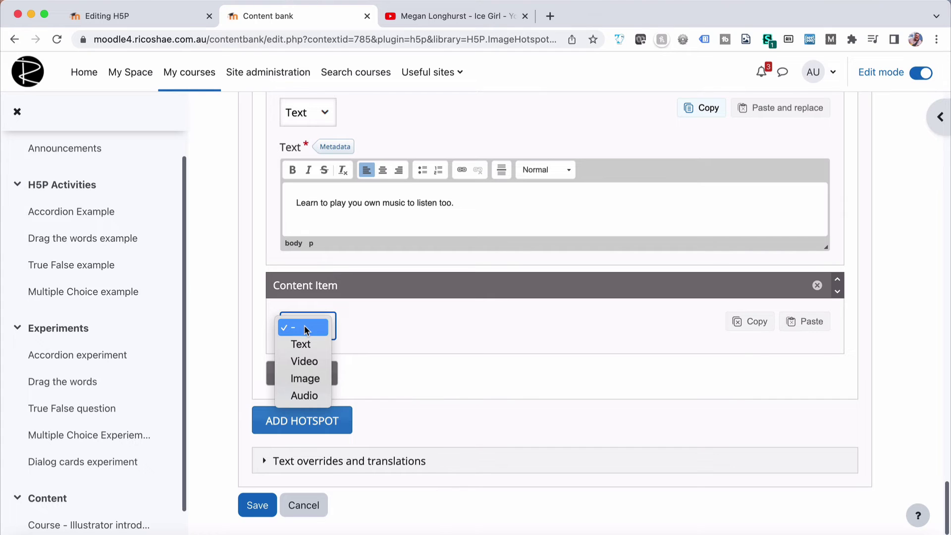
key(Escape)
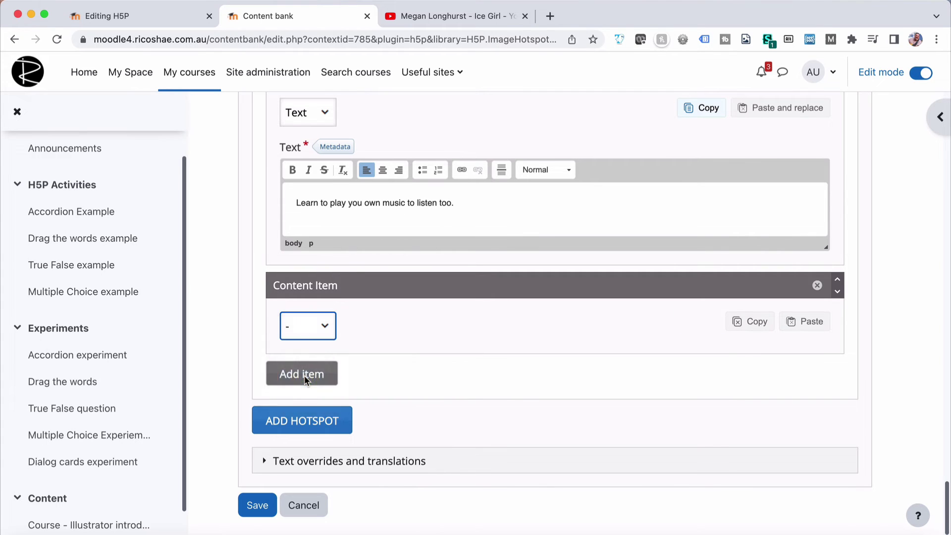
scroll(309, 435, down, 3)
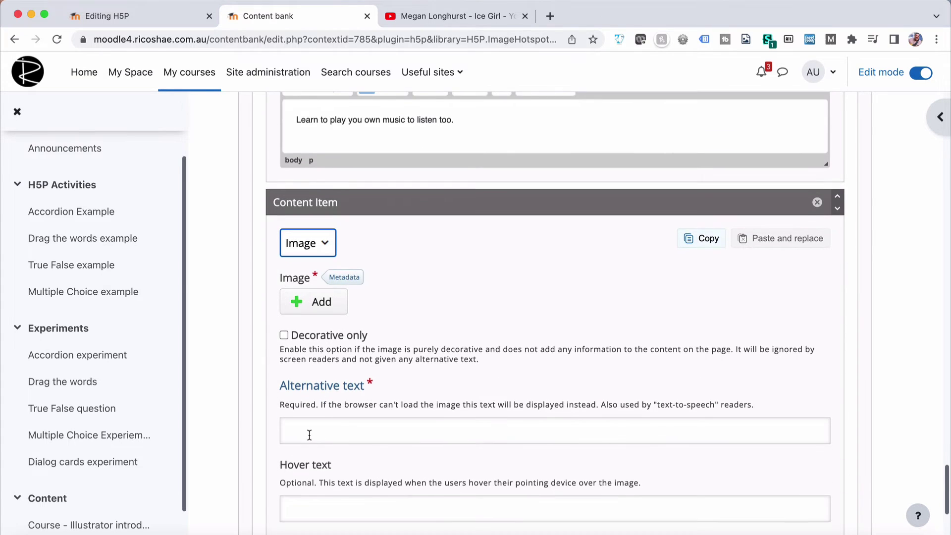
Step: Add the beginner guitar course picture to the Image item and set its alternative text to "Learn to play guitar on SkillShare"
click(309, 435)
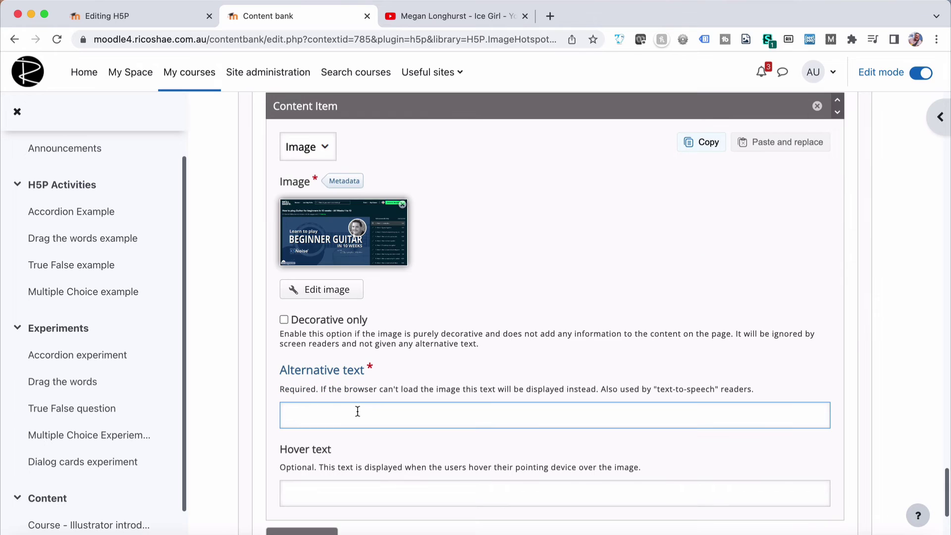
text(Learn to play guitar on Skills)
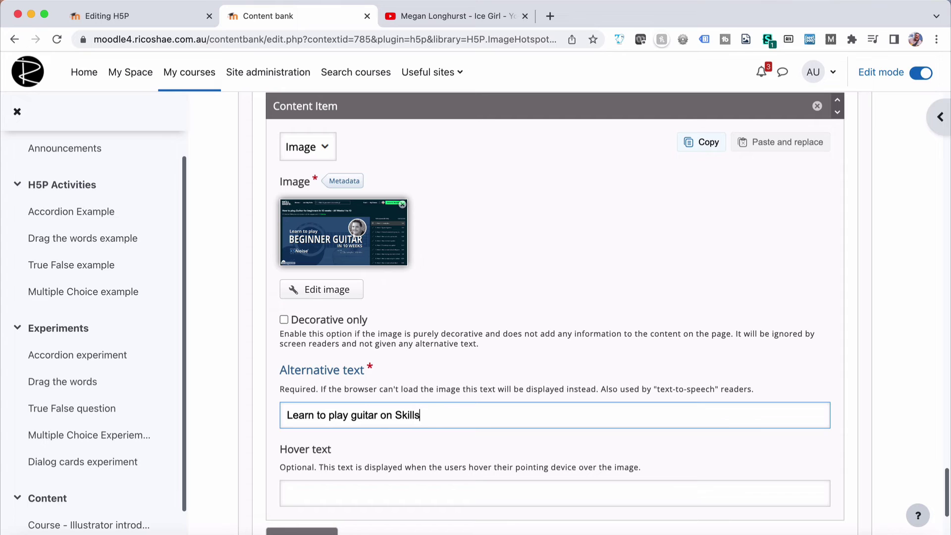
text(are)
click(414, 415)
key(BackSpace)
text(Share)
scroll(478, 212, down, 5)
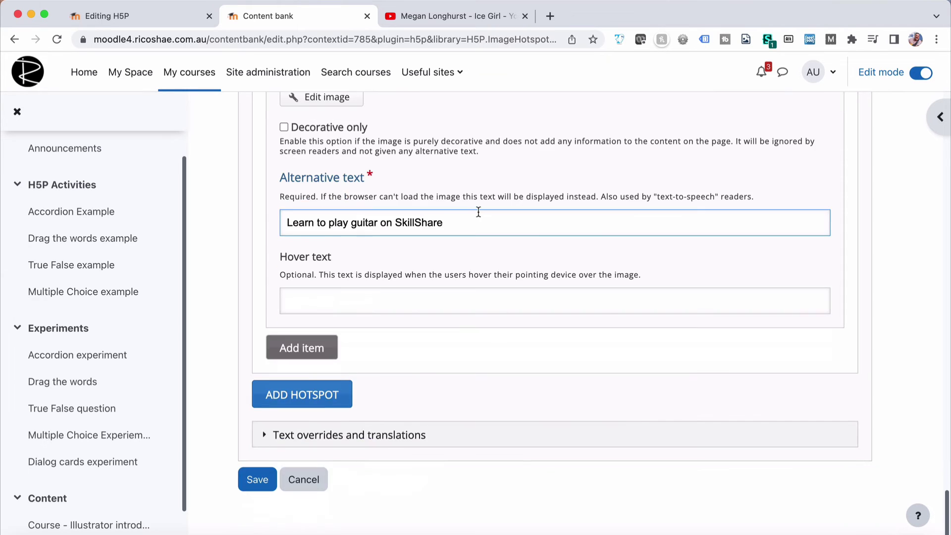
Step: Copy the image's alternative text "Learn to play guitar on SkillShare" into its hover text
drag(478, 212, 275, 226)
key(cmd+c)
click(321, 297)
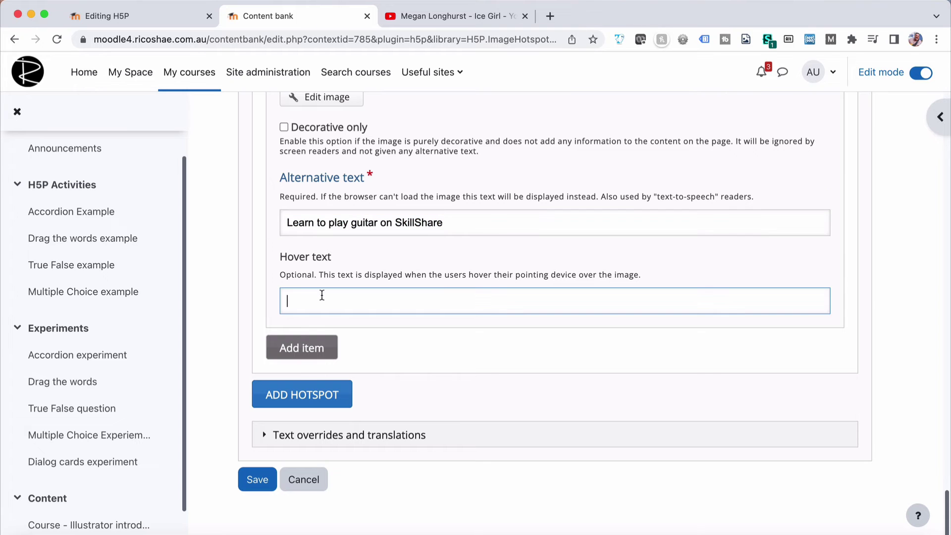
key(cmd+v)
scroll(461, 311, down, 2)
Step: Review the Headphones hotspot's settings and save the Image Hotspots content
scroll(429, 266, up, 15)
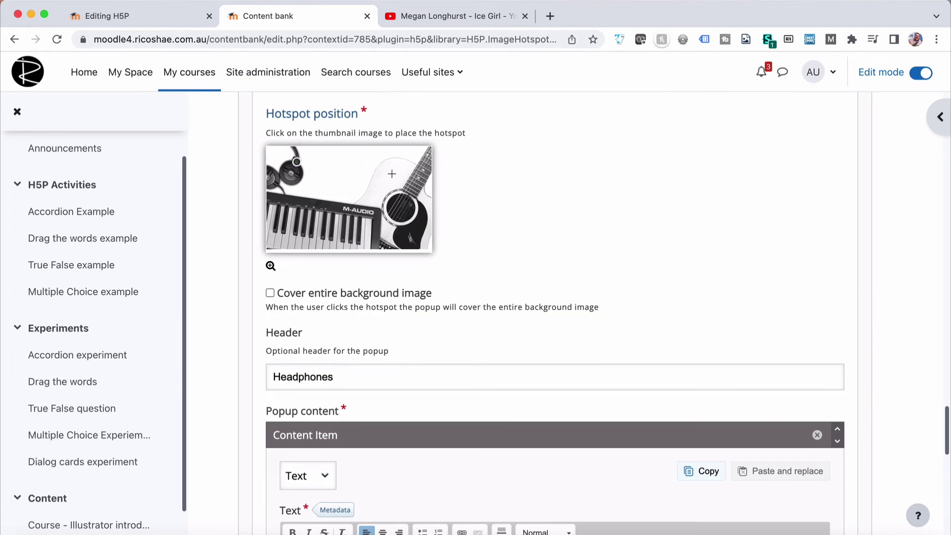
scroll(298, 341, down, 12)
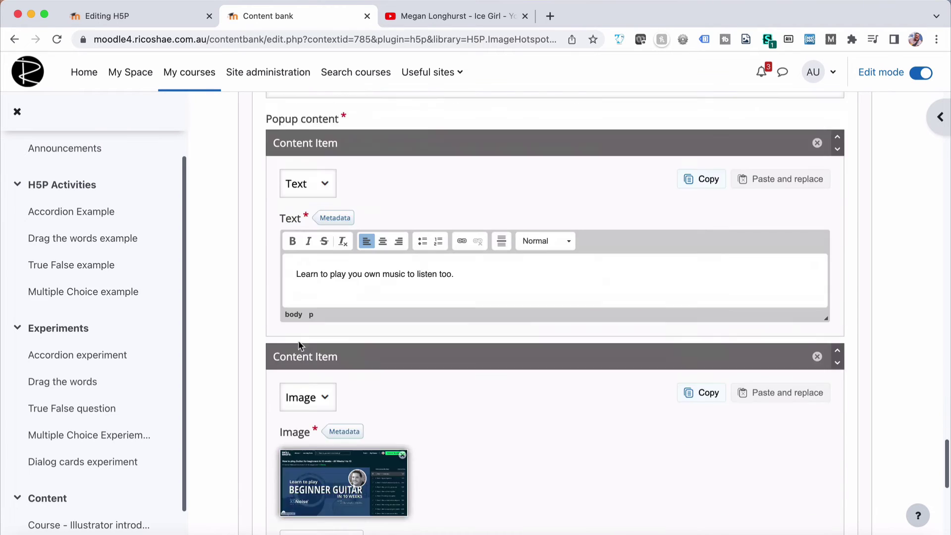
scroll(298, 340, down, 6)
click(257, 415)
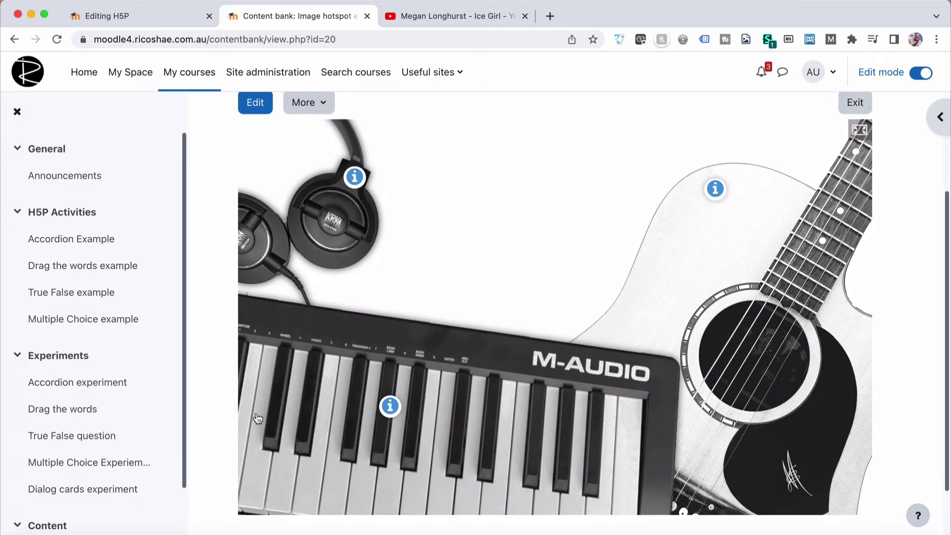
Step: Preview the Guitar hotspot's popup, checking its text and playing part of its video, and close it
click(714, 191)
drag(259, 149, 310, 151)
drag(259, 176, 339, 176)
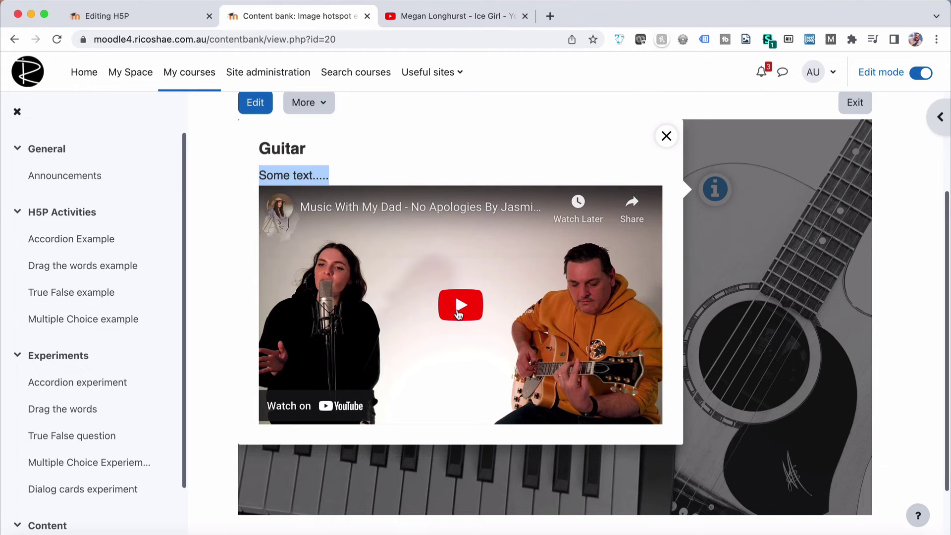
click(458, 313)
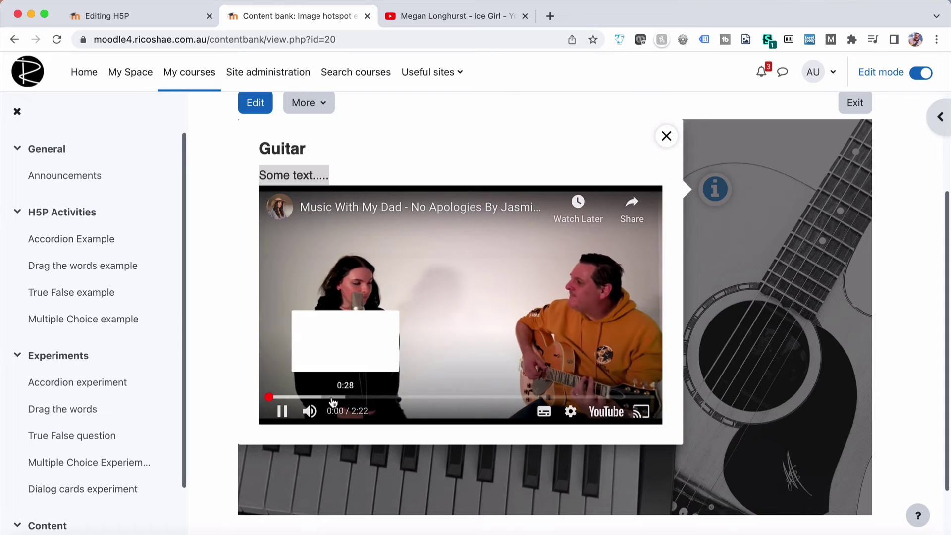
click(311, 397)
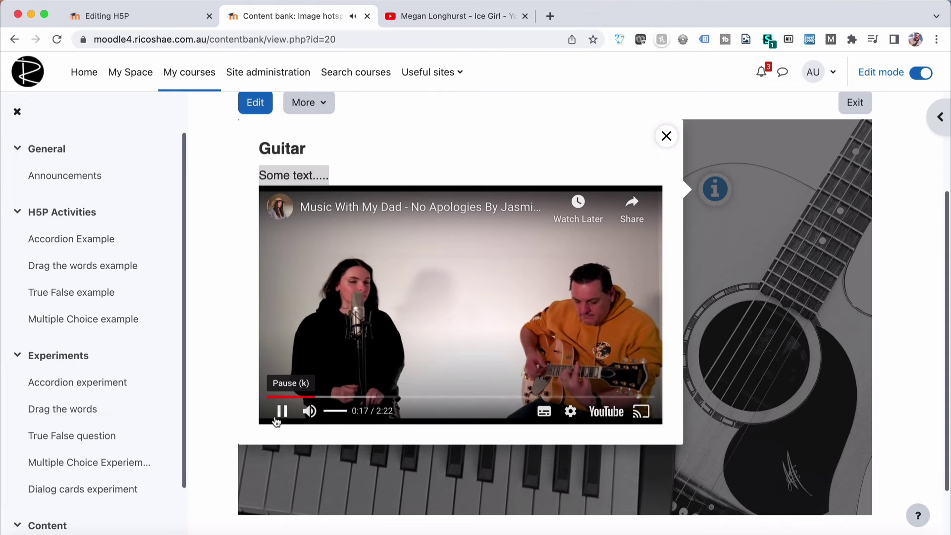
key(Escape)
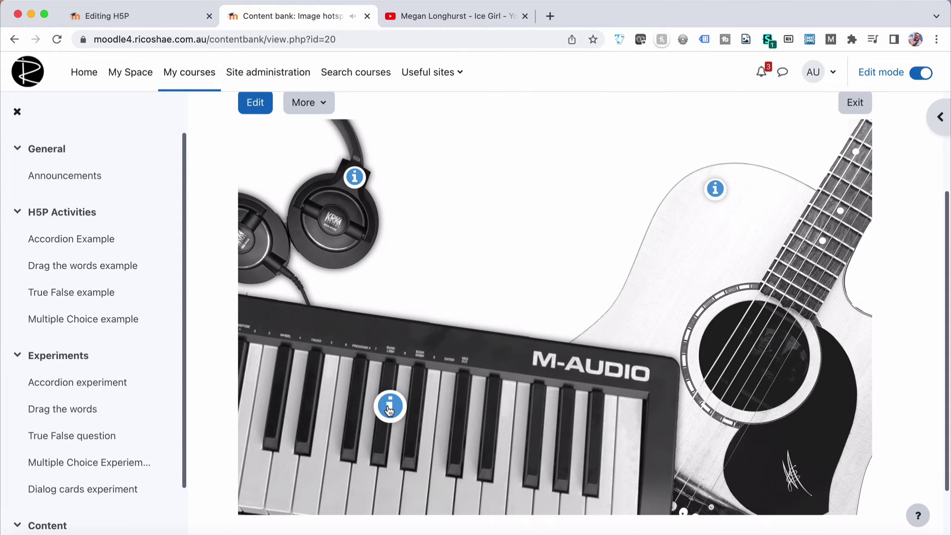
Step: Preview the Keyboard hotspot's popup with its text and video, and close it
click(389, 406)
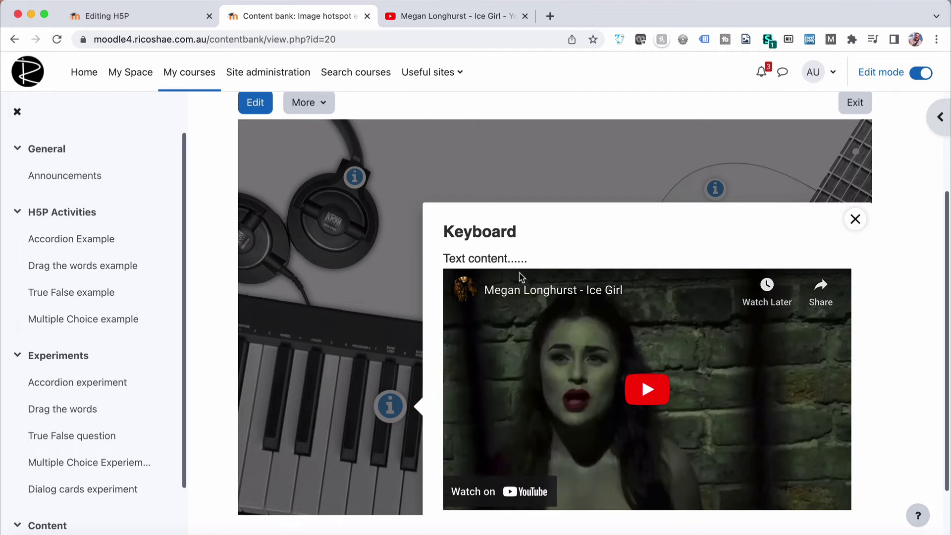
scroll(596, 341, down, 3)
scroll(596, 341, up, 3)
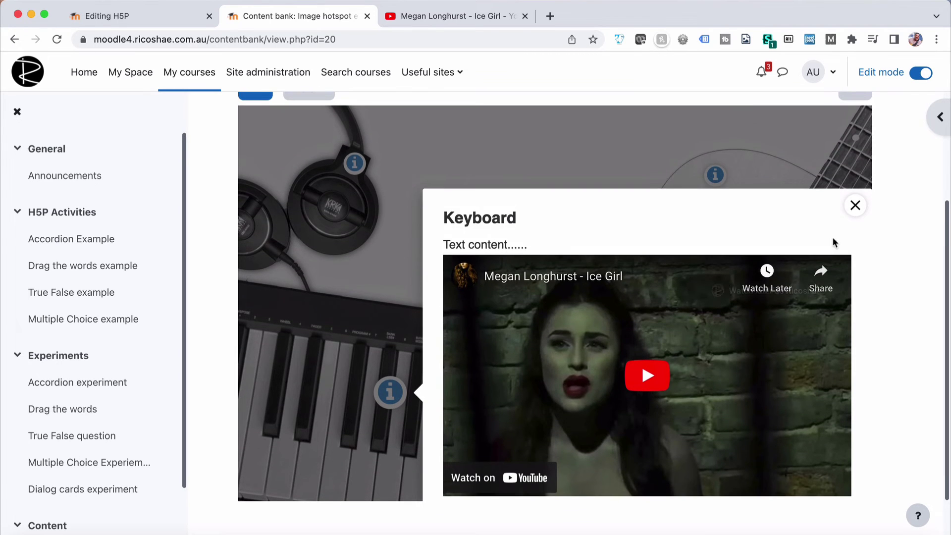
click(855, 206)
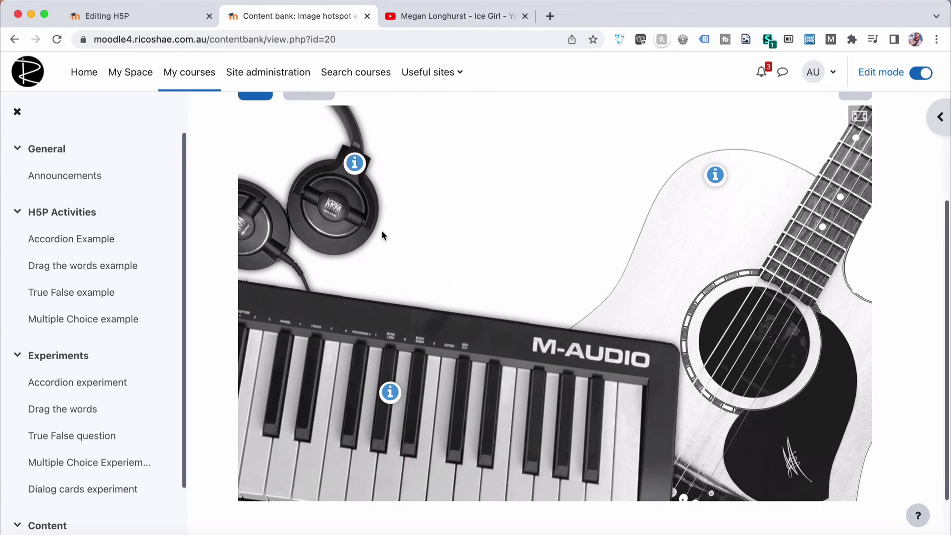
Step: Preview the Headphones hotspot's popup, checking its header, text and image, and close it
click(355, 164)
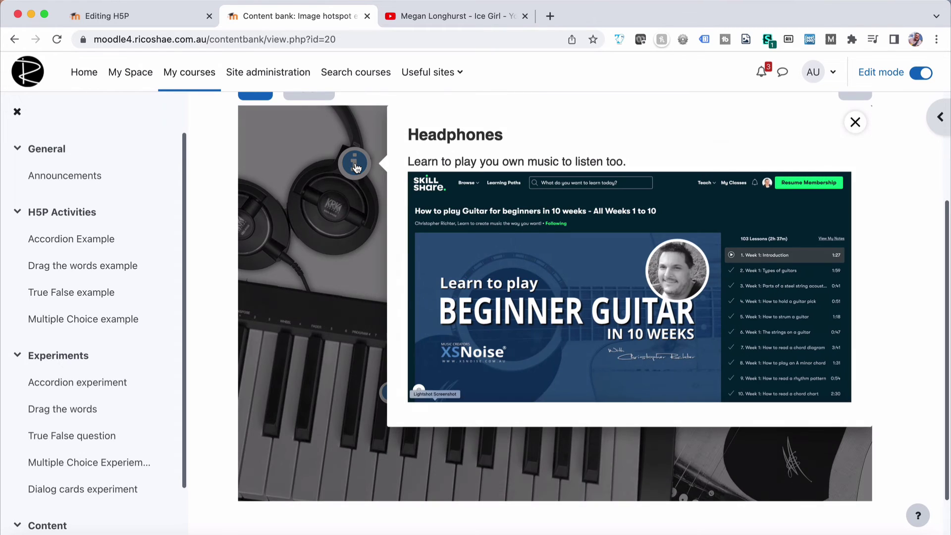
drag(488, 138, 511, 142)
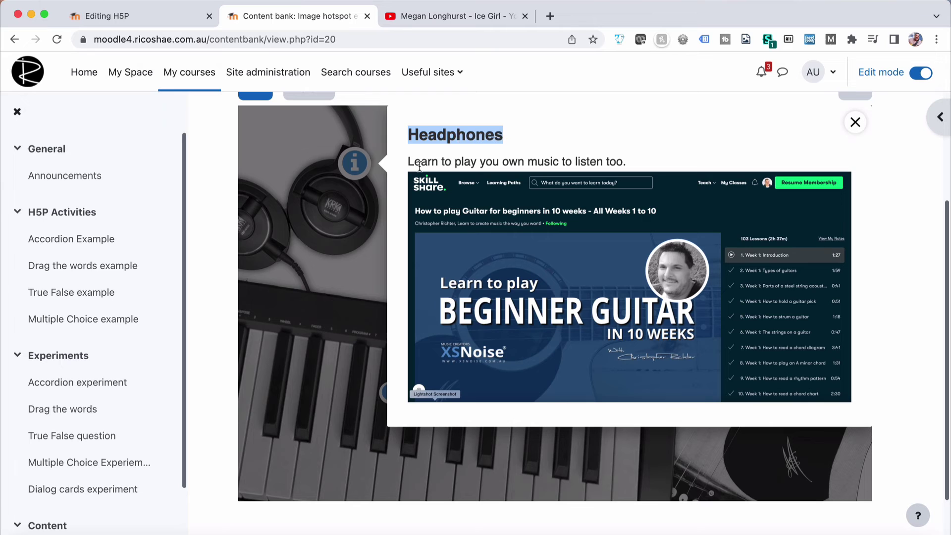
drag(408, 164, 636, 173)
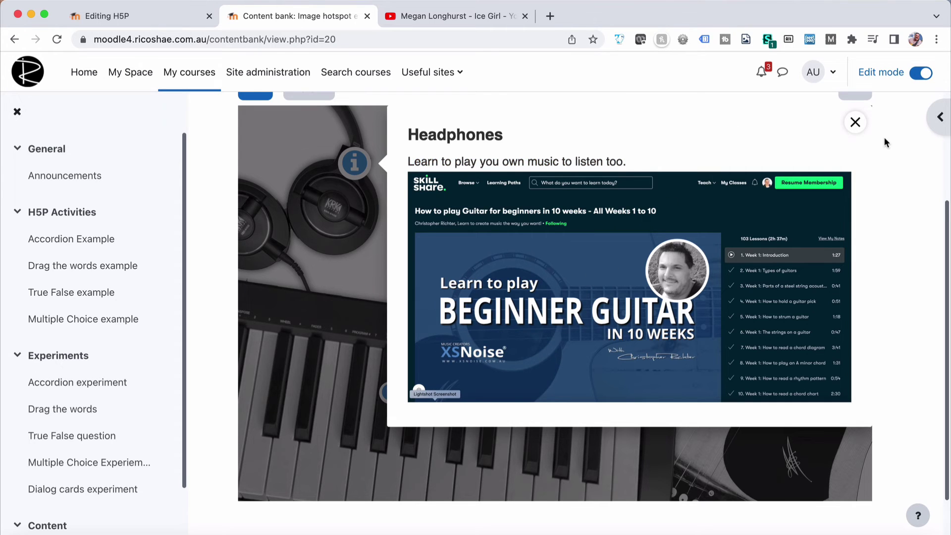
click(855, 122)
Step: Reopen the Image hotspot experiment for editing and review the Guitar hotspot's settings
scroll(287, 166, up, 2)
click(253, 155)
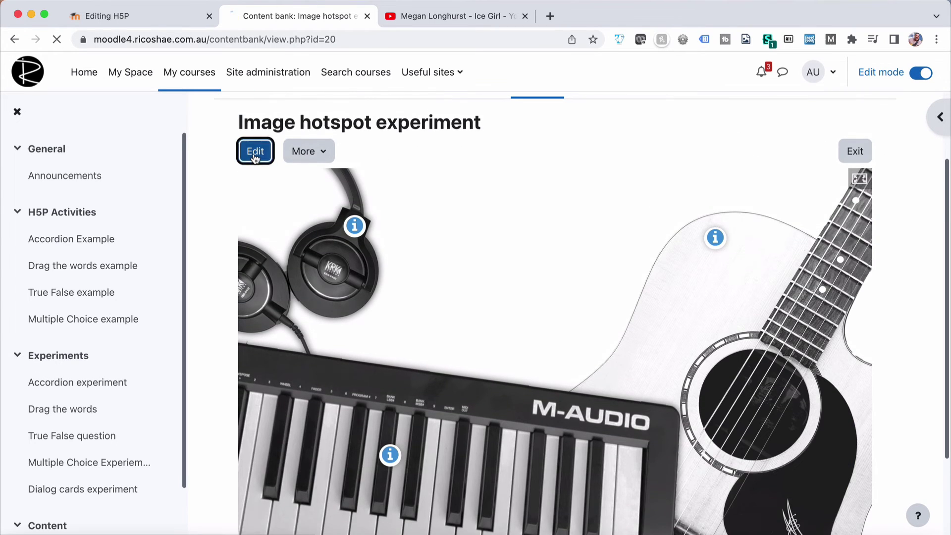
scroll(253, 158, down, 5)
scroll(353, 218, down, 2)
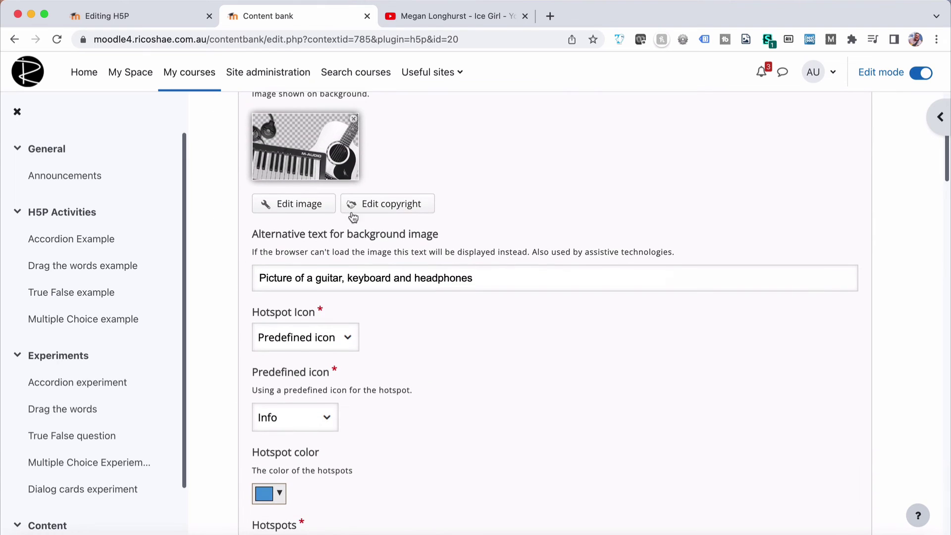
scroll(426, 335, down, 10)
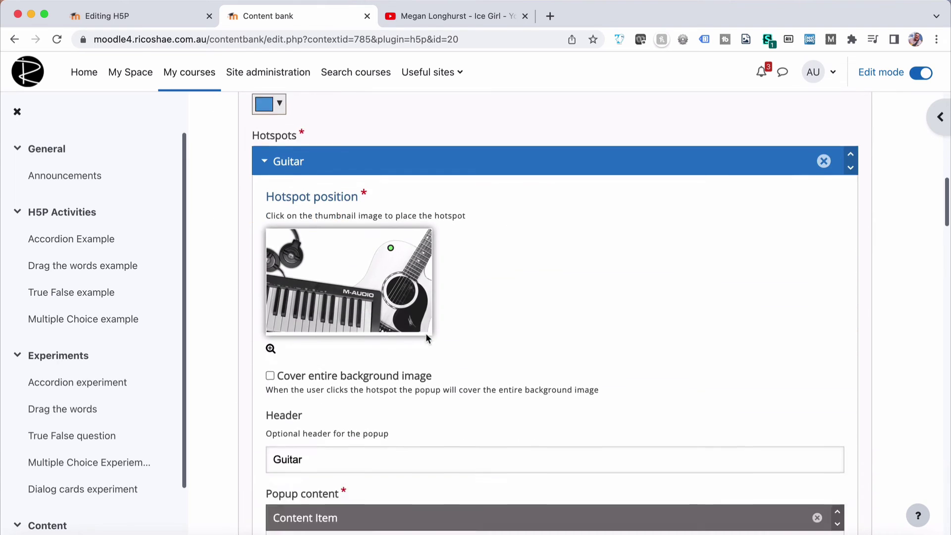
scroll(426, 338, up, 10)
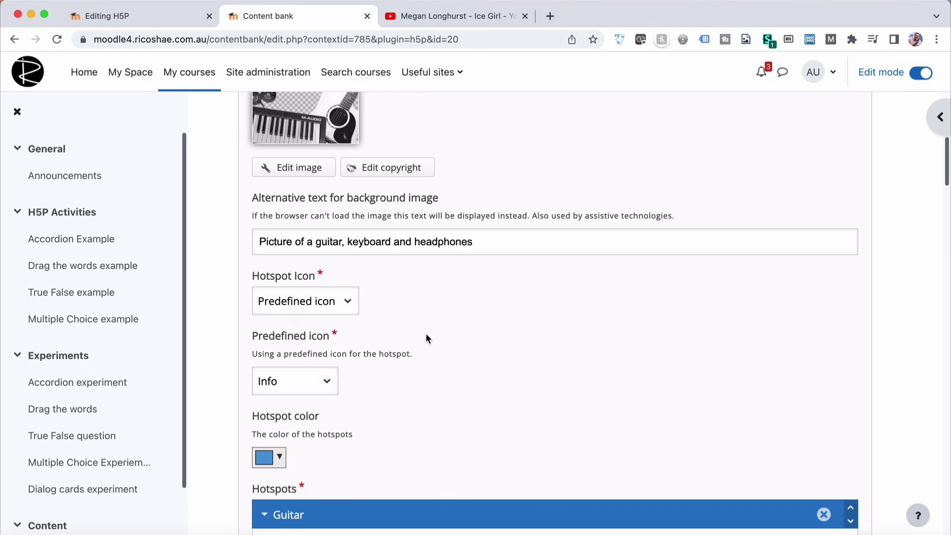
scroll(426, 339, down, 9)
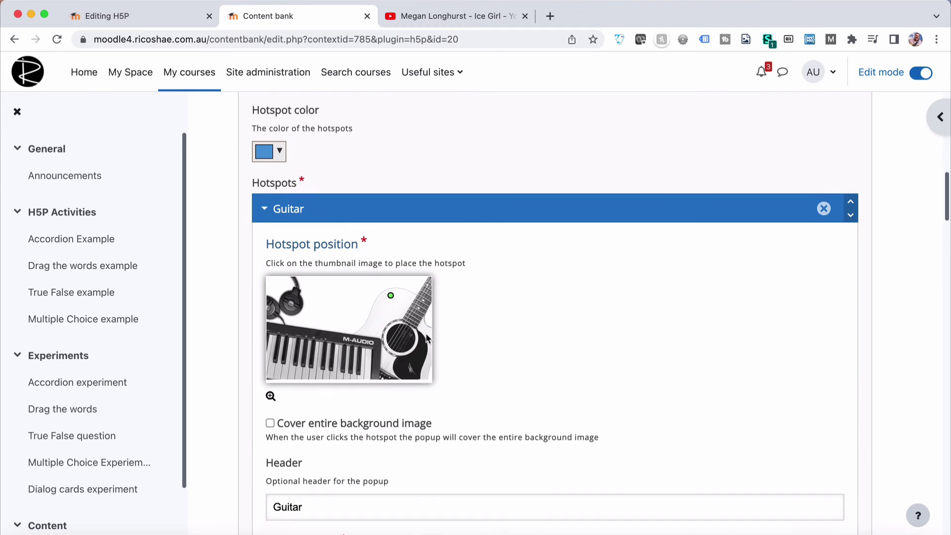
scroll(426, 335, down, 10)
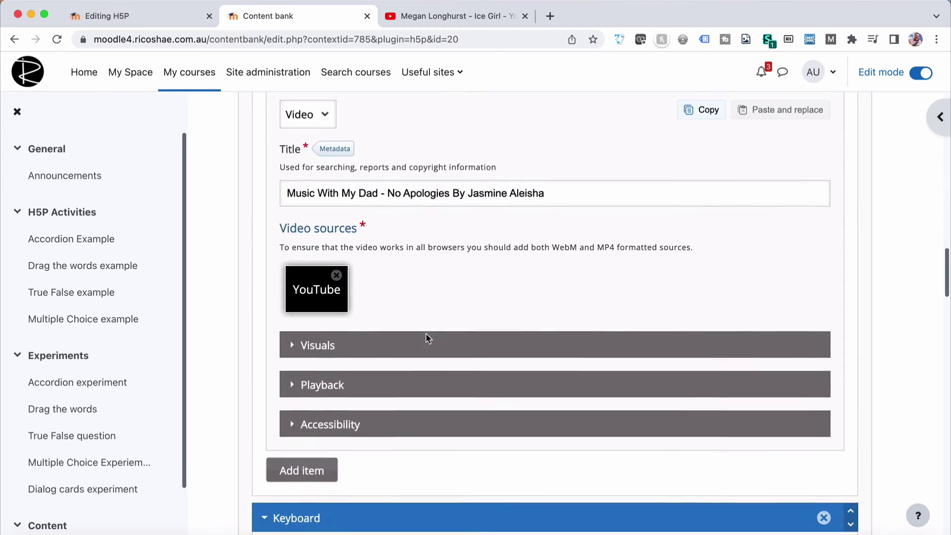
Step: Make the Guitar hotspot's popup cover the entire background image and save the content
scroll(426, 333, up, 9)
scroll(270, 216, up, 1)
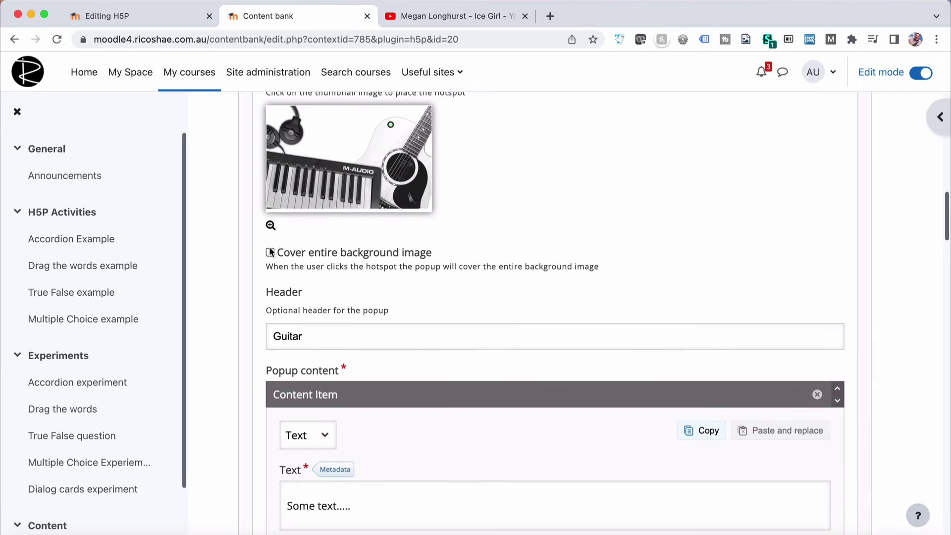
scroll(234, 341, down, 17)
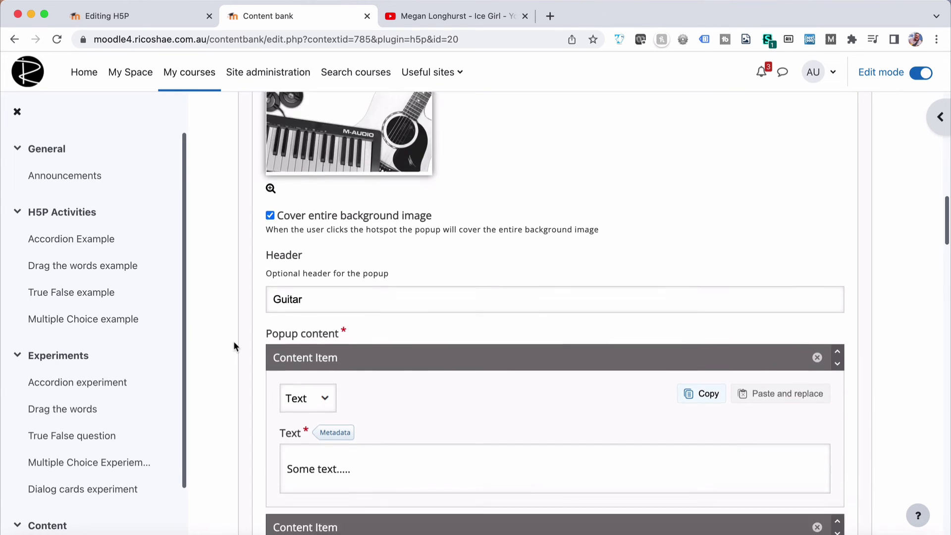
scroll(233, 340, down, 20)
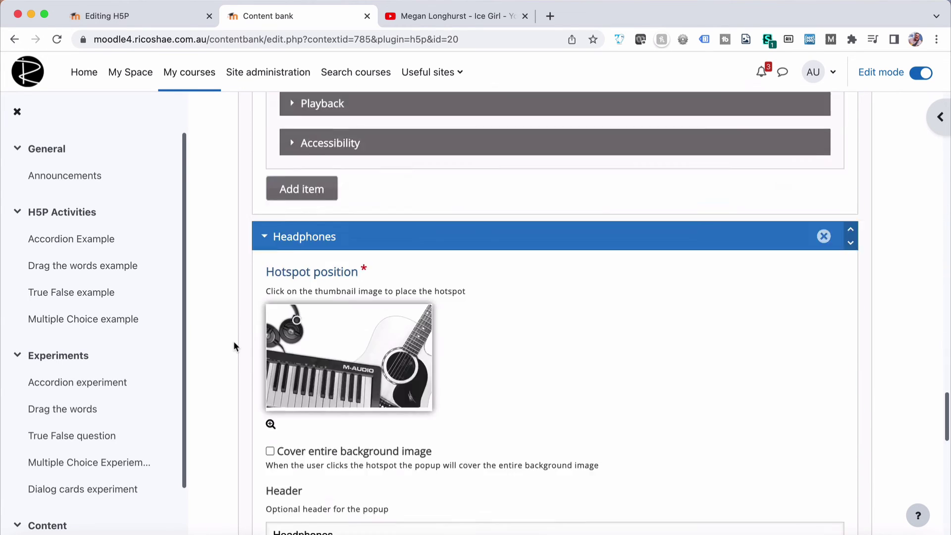
scroll(233, 340, down, 5)
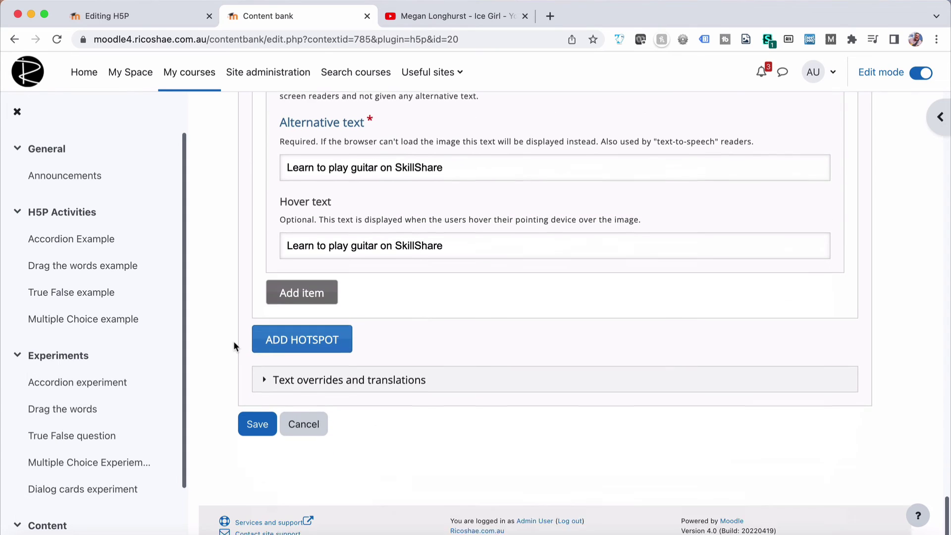
click(257, 418)
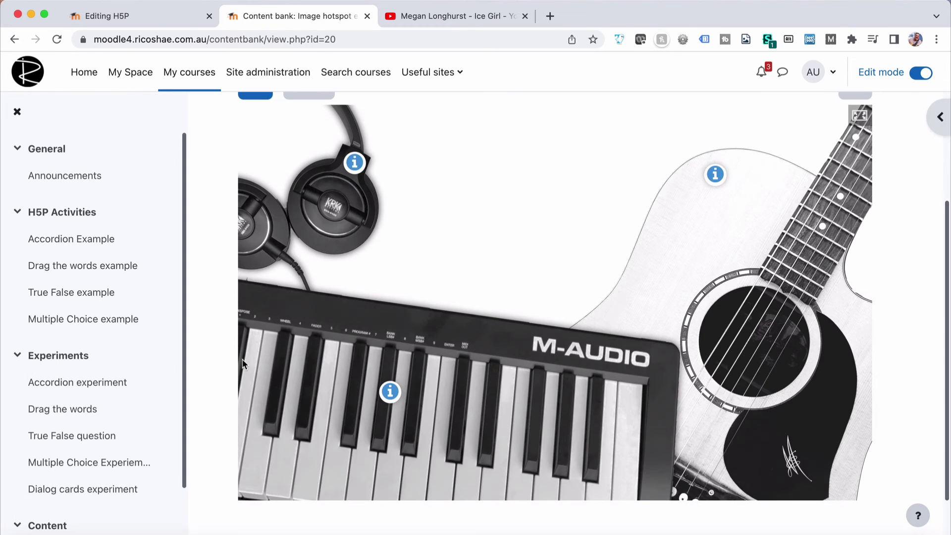
Step: Check how the Guitar popup displays over the whole background image, and close it
click(715, 175)
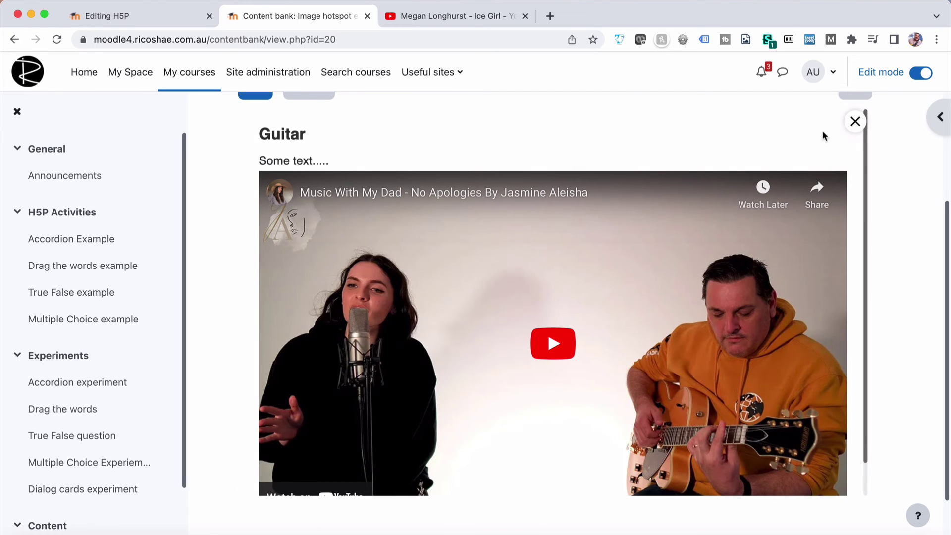
scroll(851, 225, down, 1)
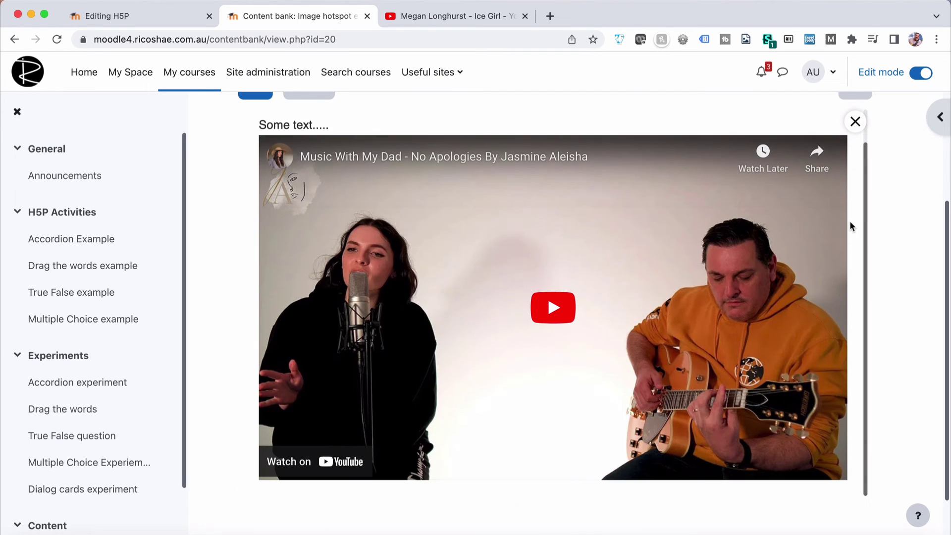
scroll(849, 226, up, 1)
scroll(849, 225, down, 1)
scroll(849, 225, up, 1)
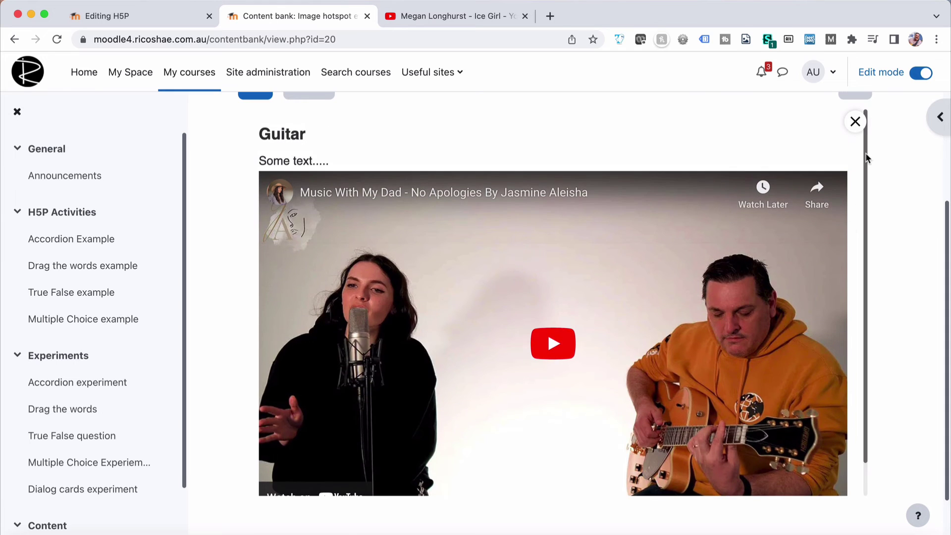
click(854, 122)
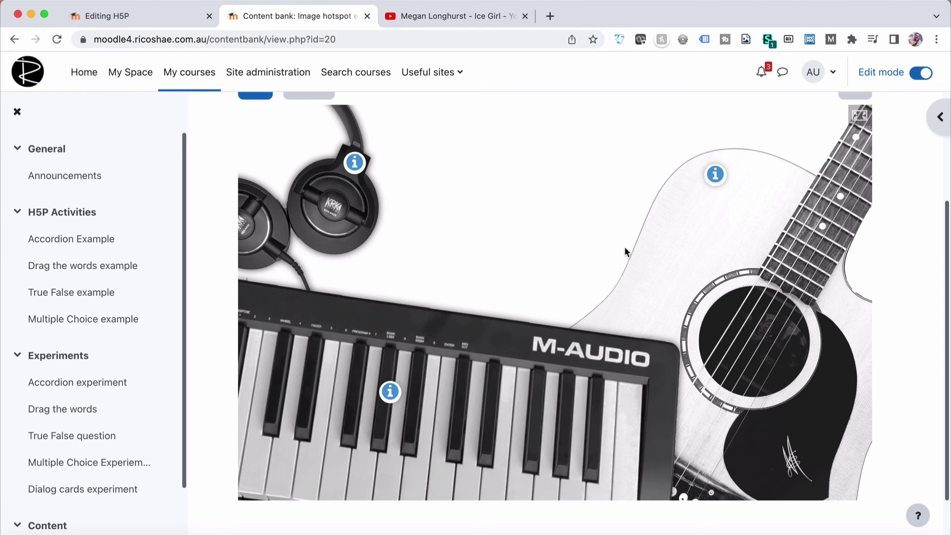
Step: Open the Keyboard popup to compare its size with the Guitar popup, and close it
click(391, 394)
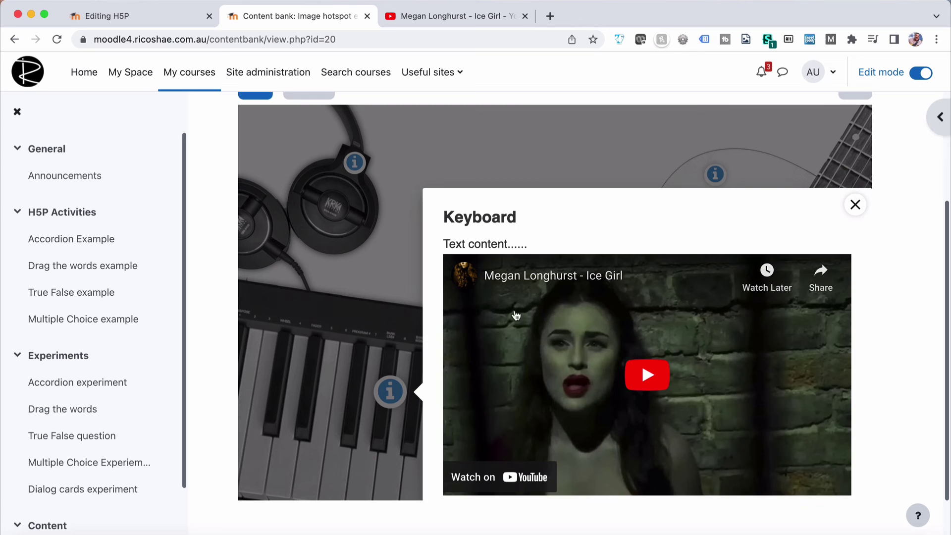
click(855, 205)
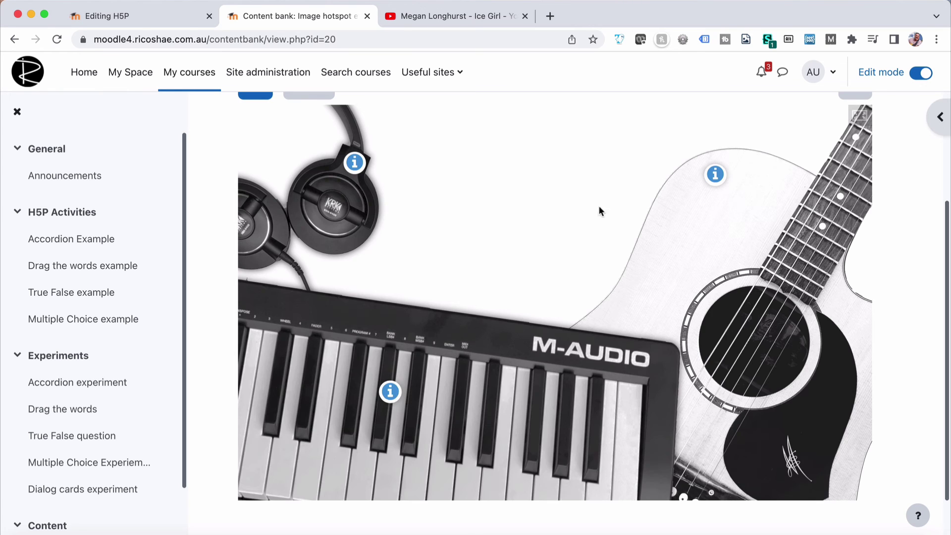
scroll(270, 286, up, 3)
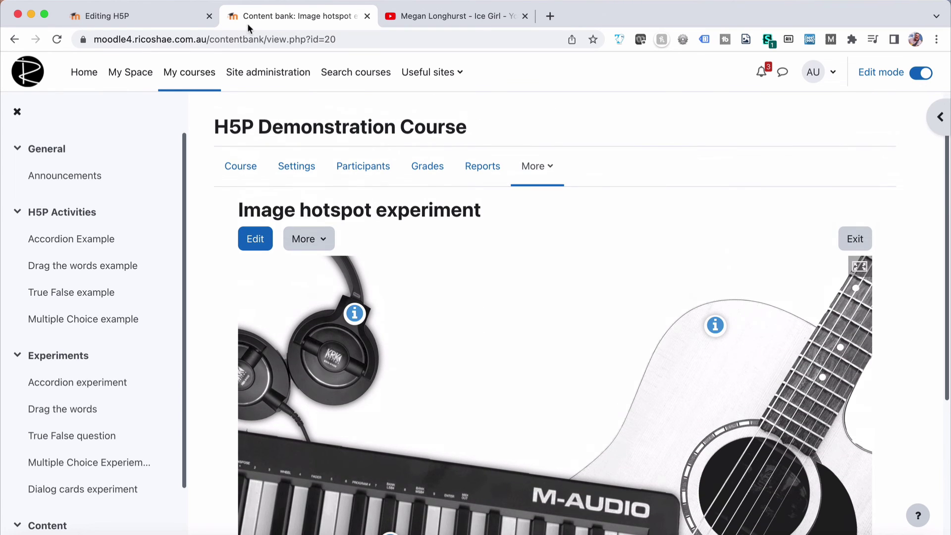
Step: Return to the H5P activity form and link Image hotspot experiment from the content bank as its package file
click(162, 17)
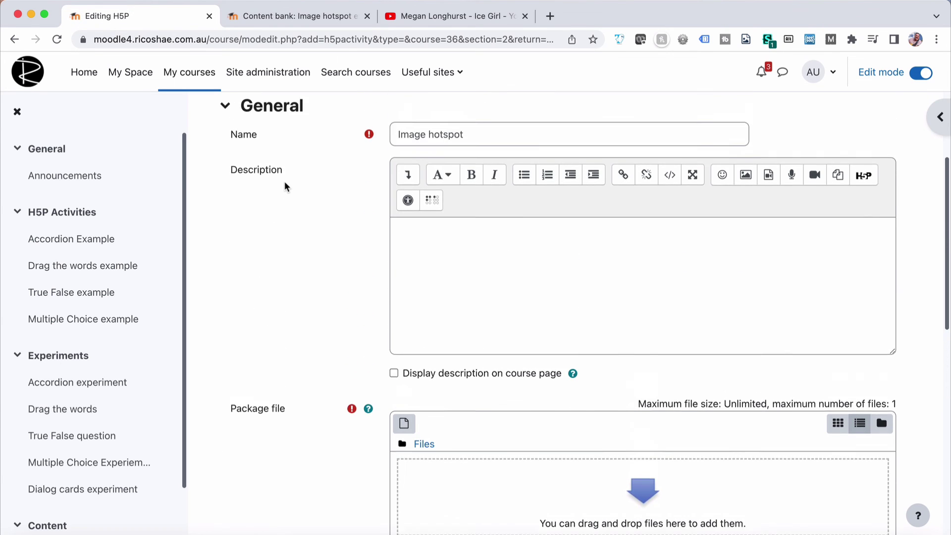
click(404, 249)
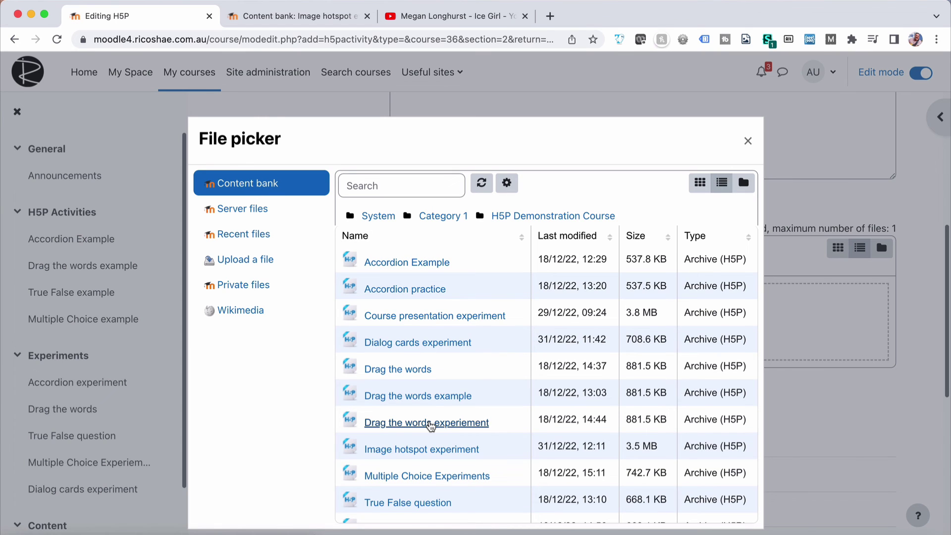
scroll(431, 427, down, 1)
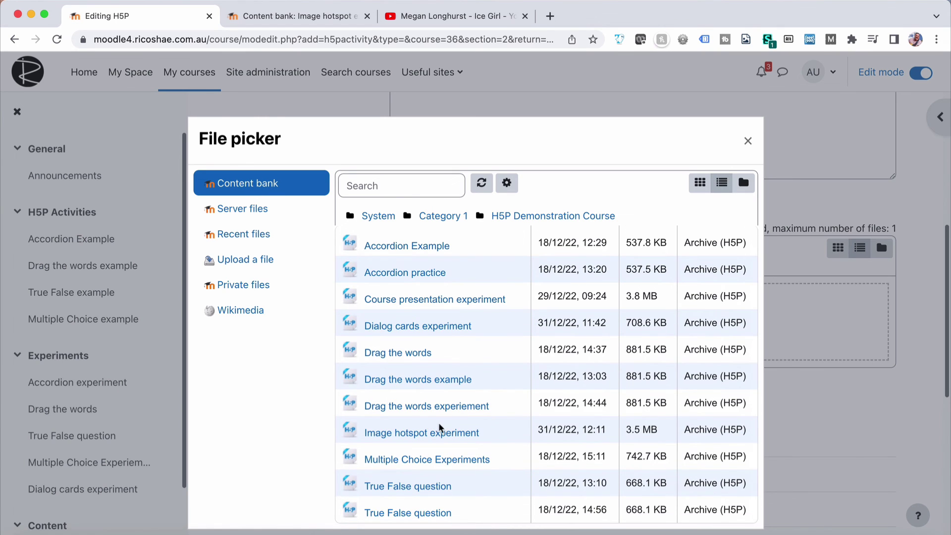
click(425, 432)
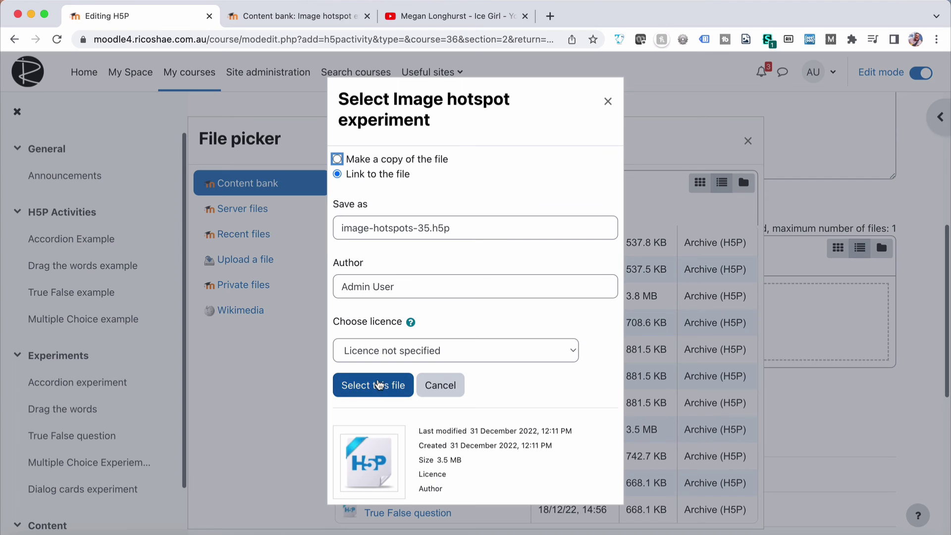
click(384, 385)
Step: Save and display the Image hotspot activity, and view its hotspot picture
scroll(317, 396, down, 3)
scroll(306, 396, down, 5)
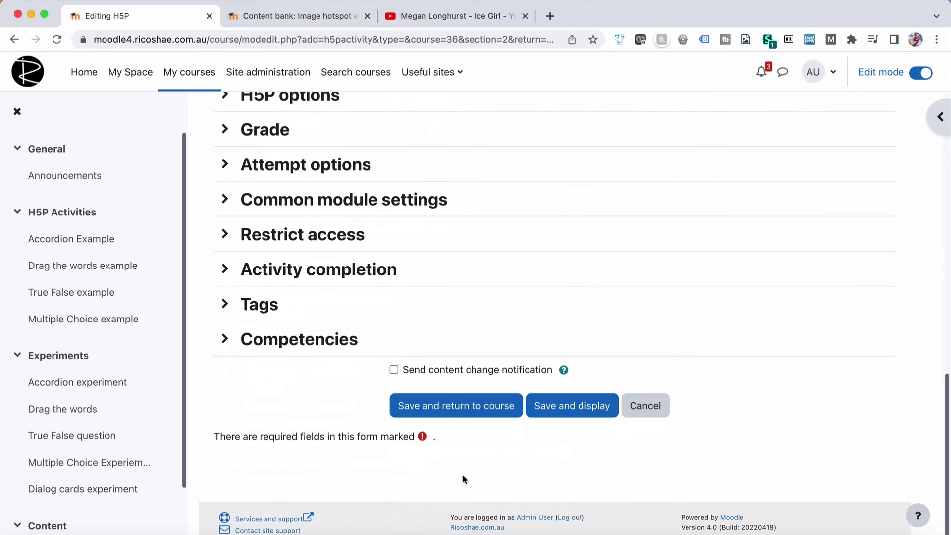
click(564, 409)
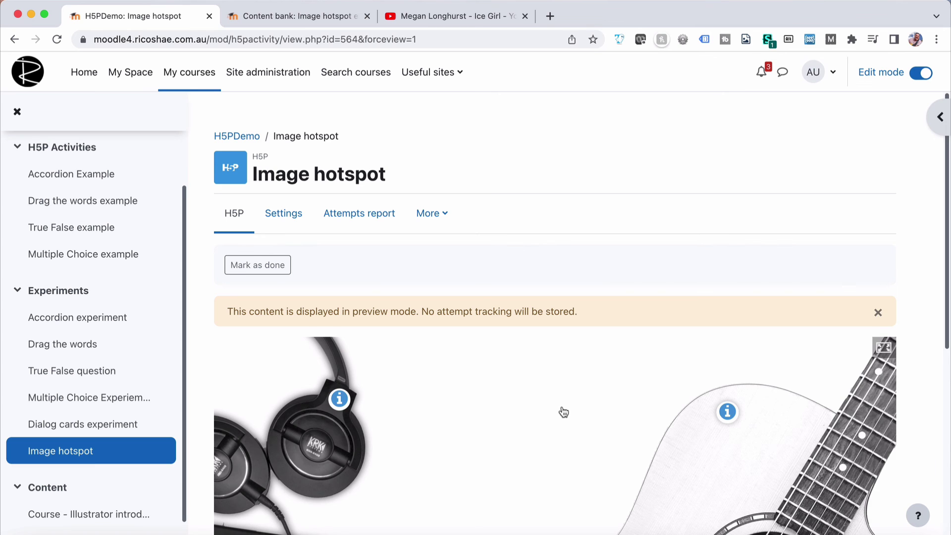
scroll(562, 410, down, 4)
scroll(614, 382, down, 1)
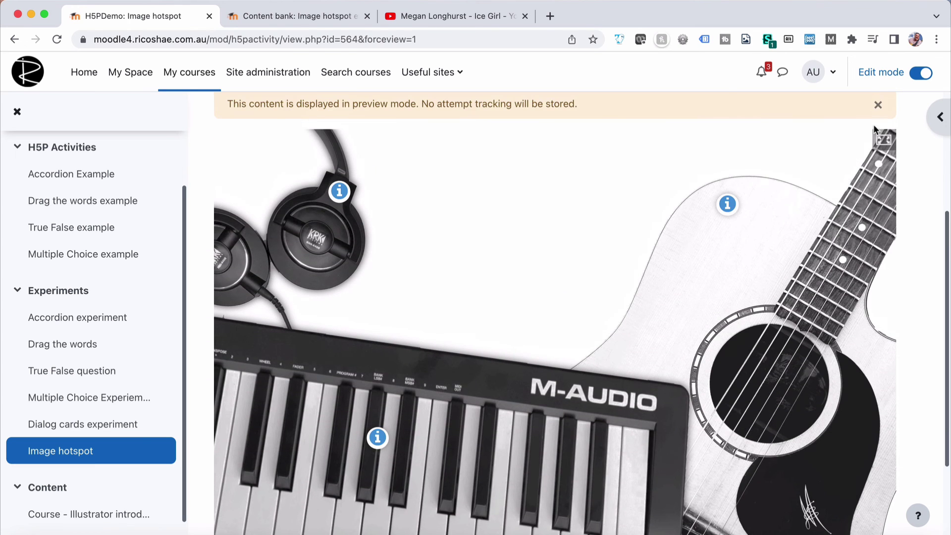
Step: View the hotspot picture in full screen, then check the Guitar popup's text and video on the activity page and close it
click(883, 139)
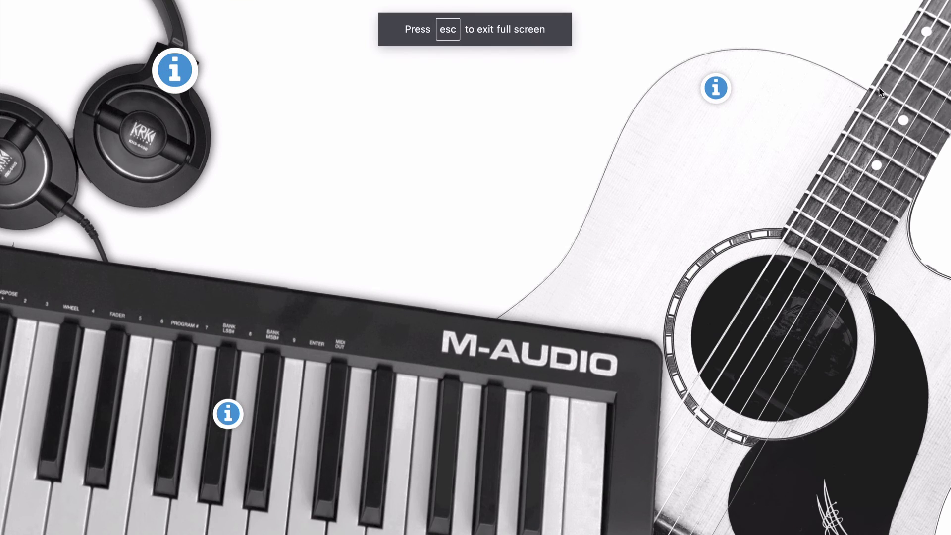
click(715, 93)
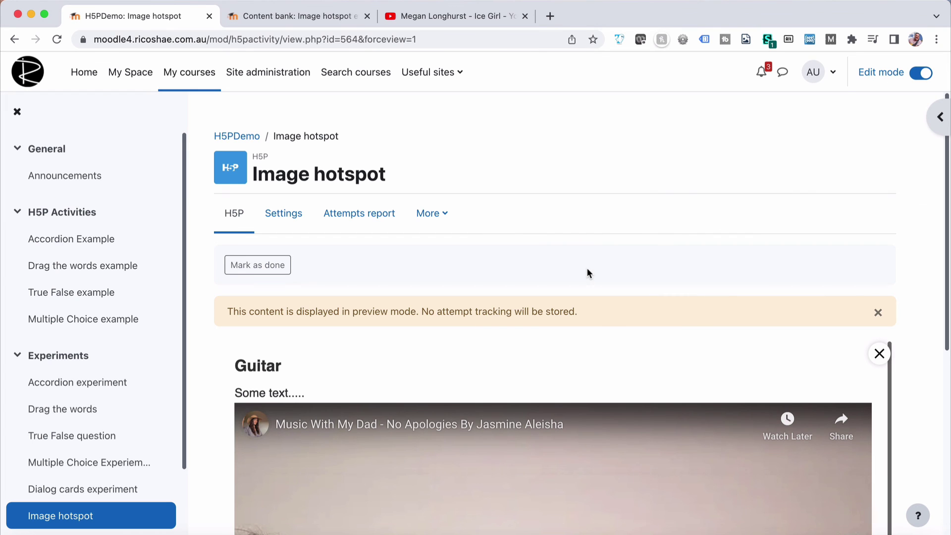
scroll(586, 272, down, 4)
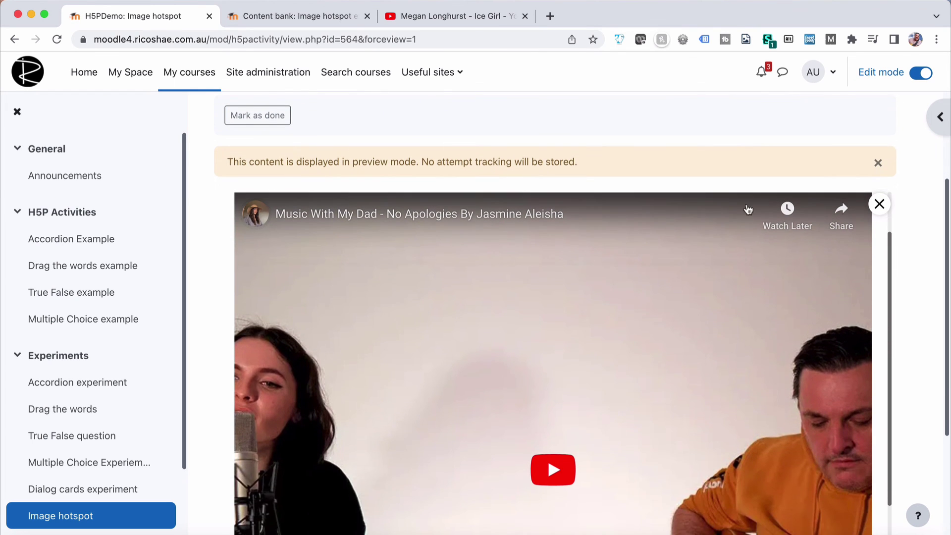
click(878, 204)
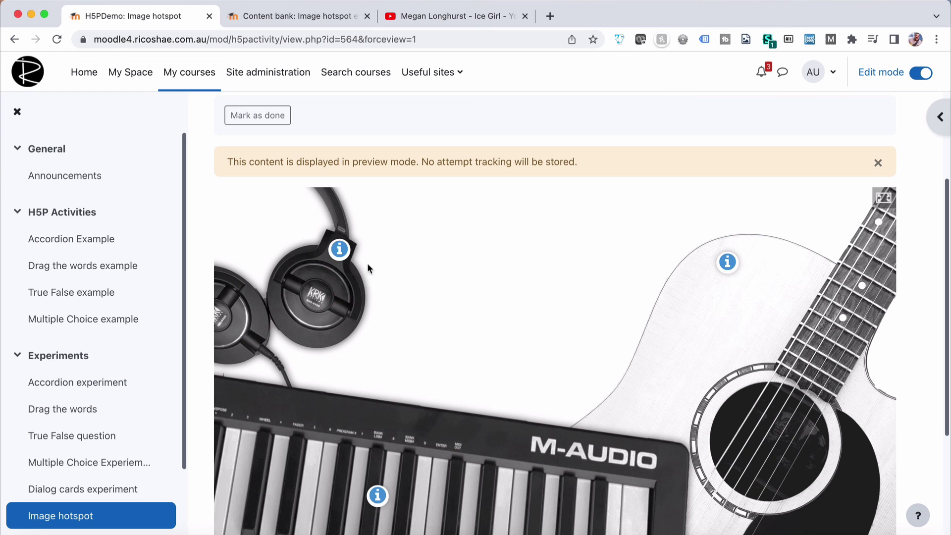
Step: Check the content of the Headphones popup and the Keyboard popup, closing each one after viewing it
click(339, 249)
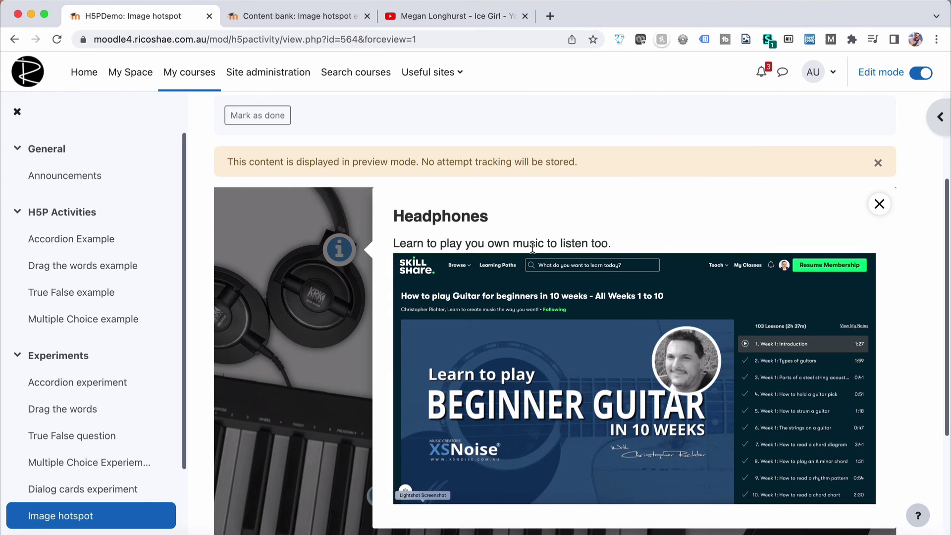
click(879, 203)
scroll(479, 340, down, 3)
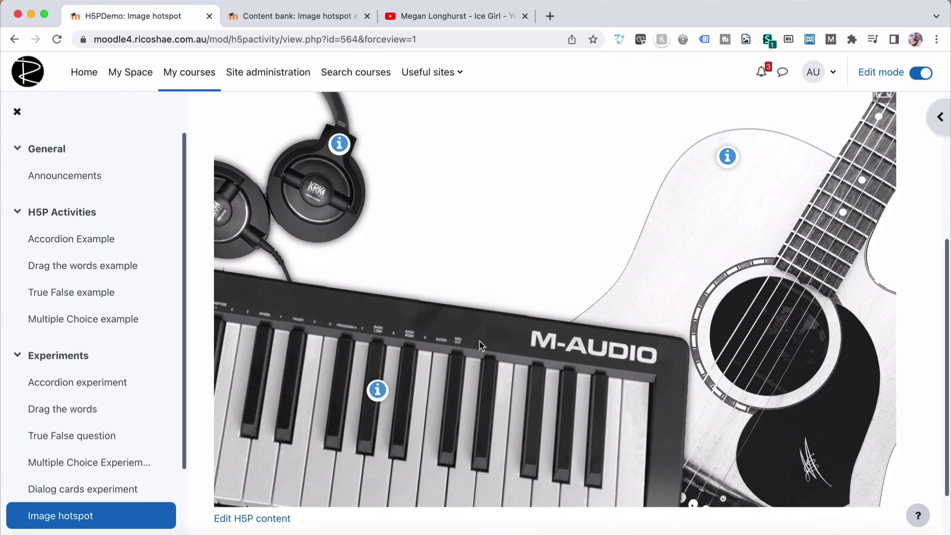
click(378, 391)
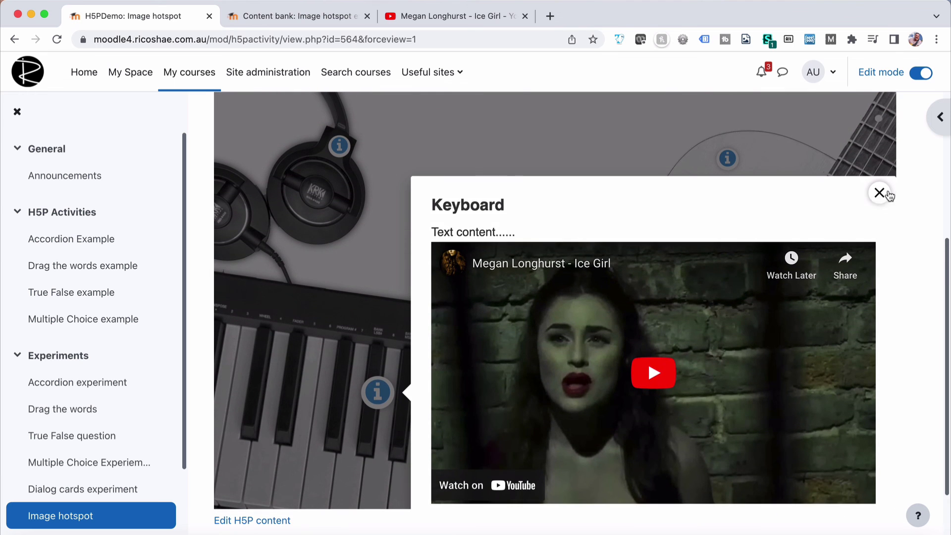
click(879, 194)
Step: Return to the upper part of the Image hotspot activity and close the browser tab with the Ice Girl YouTube video
scroll(509, 270, up, 2)
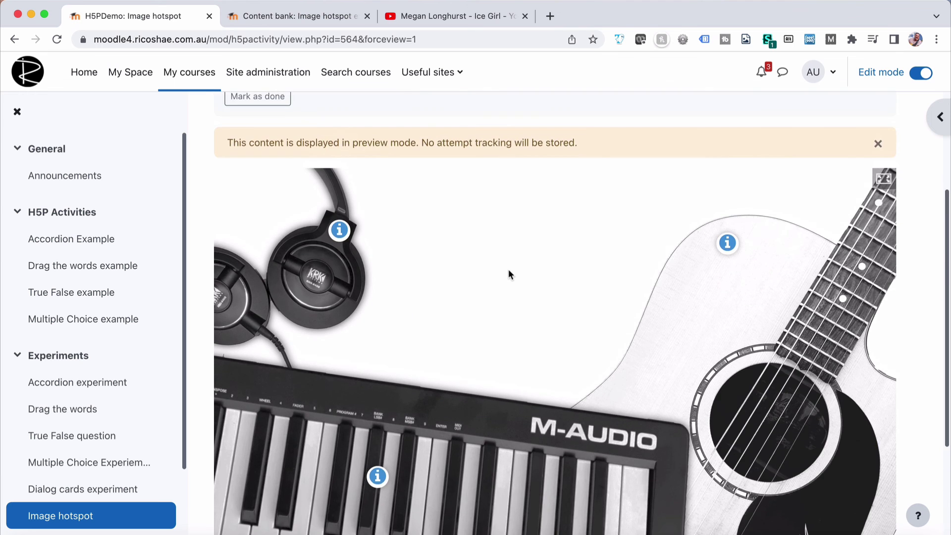
scroll(509, 274, up, 2)
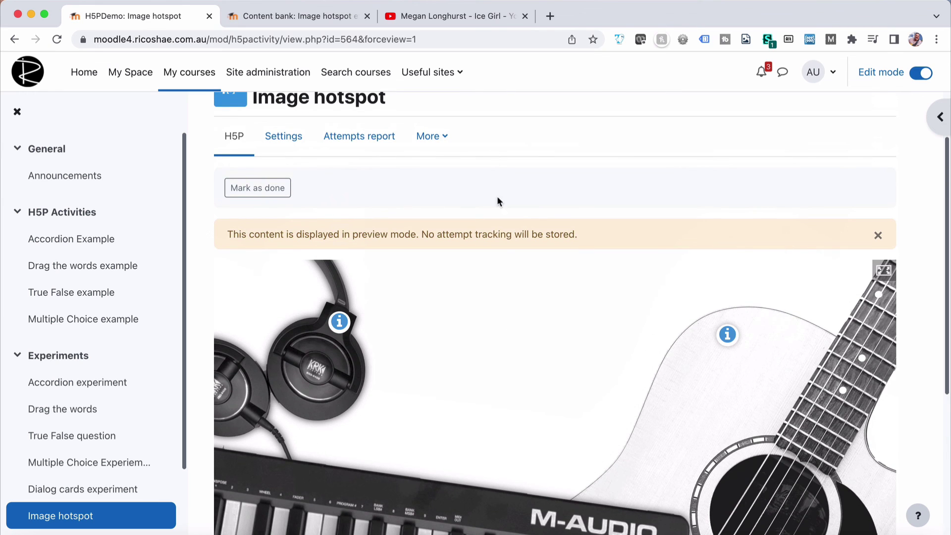
click(525, 16)
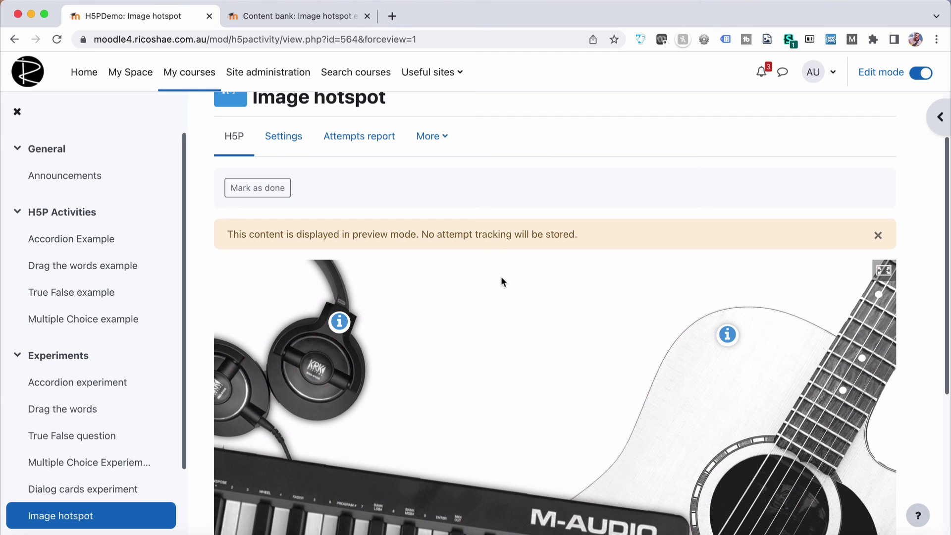